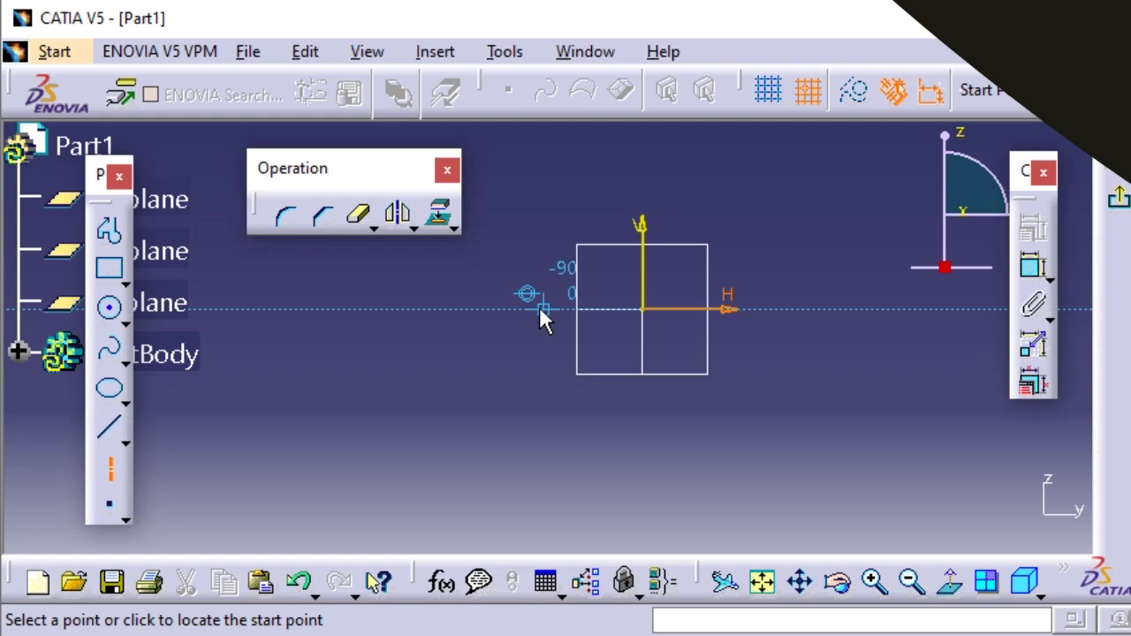
- Draw an axis line about 226 mm long from the sketch origin diagonally down into the lower-right quadrant
click(115, 472)
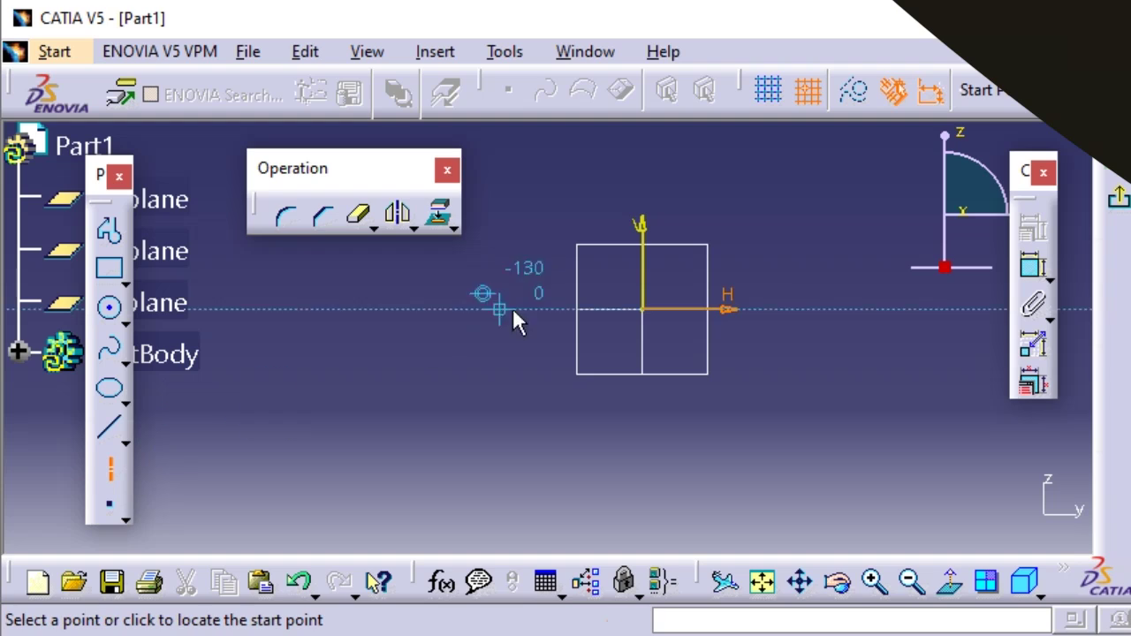
click(646, 311)
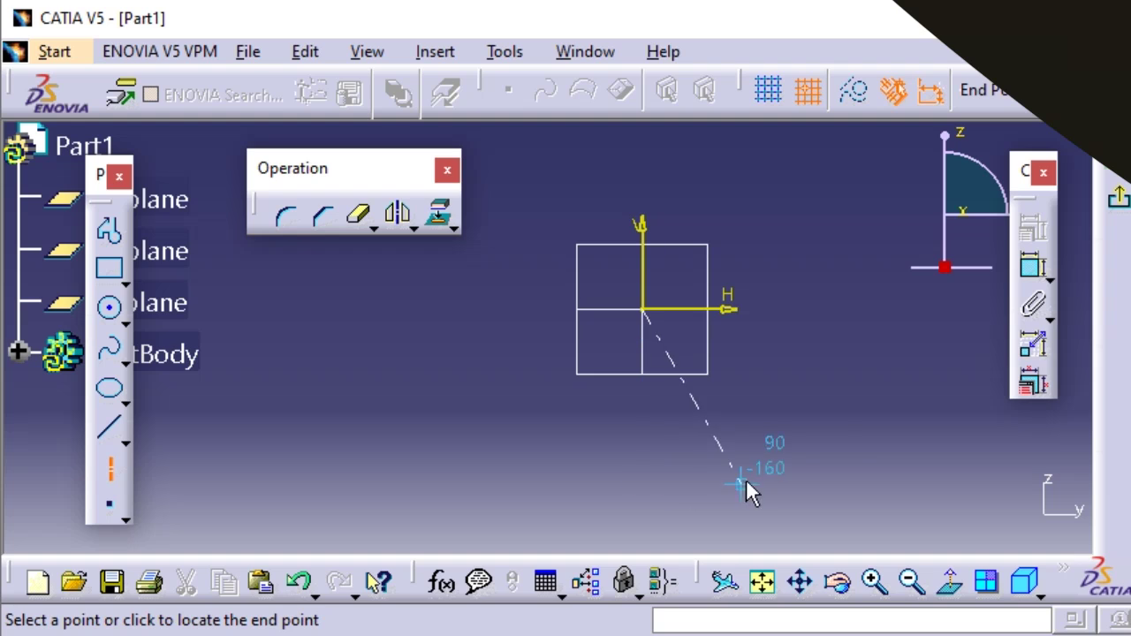
click(820, 483)
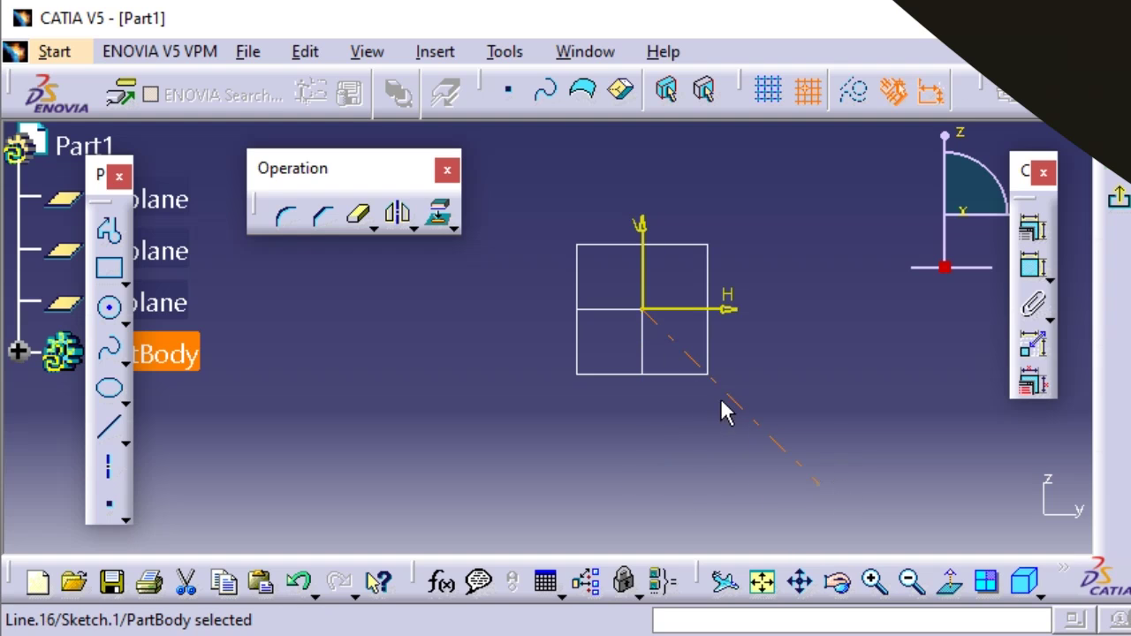
click(804, 333)
- Dimension the angle between the diagonal axis line and the sketch's H axis
click(742, 407)
click(1032, 263)
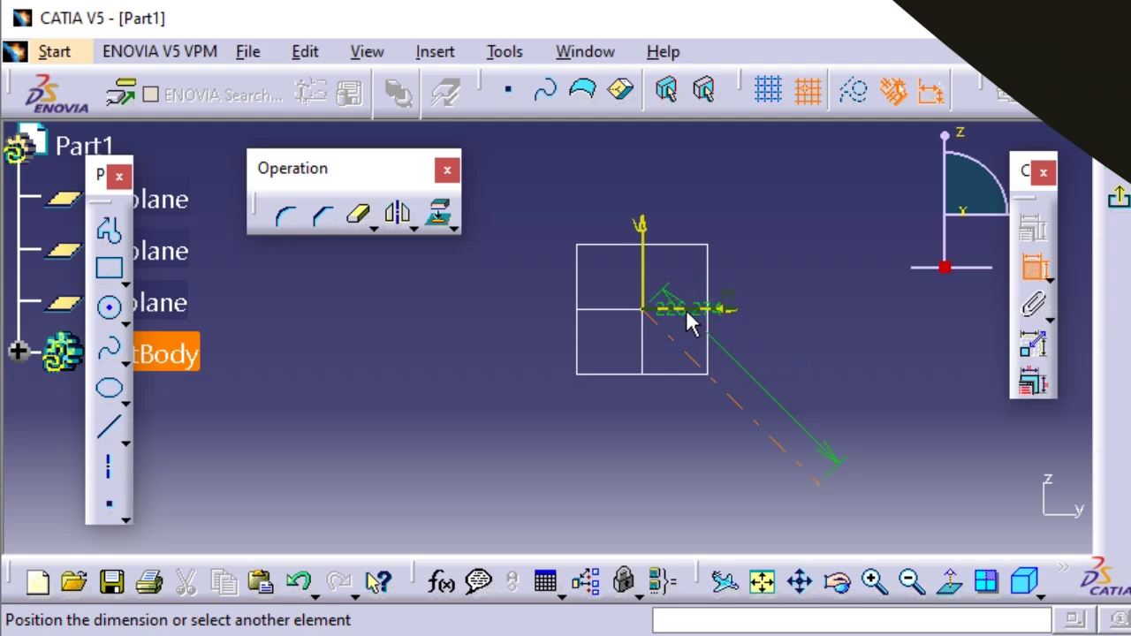
click(705, 310)
click(786, 357)
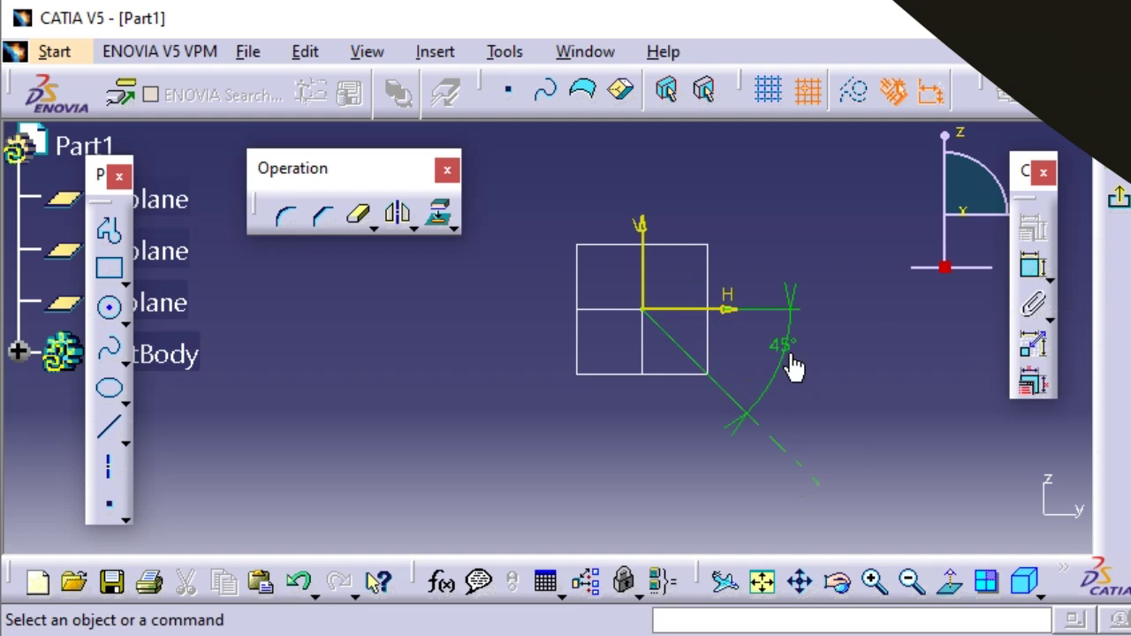
middle_drag(623, 345, 581, 285)
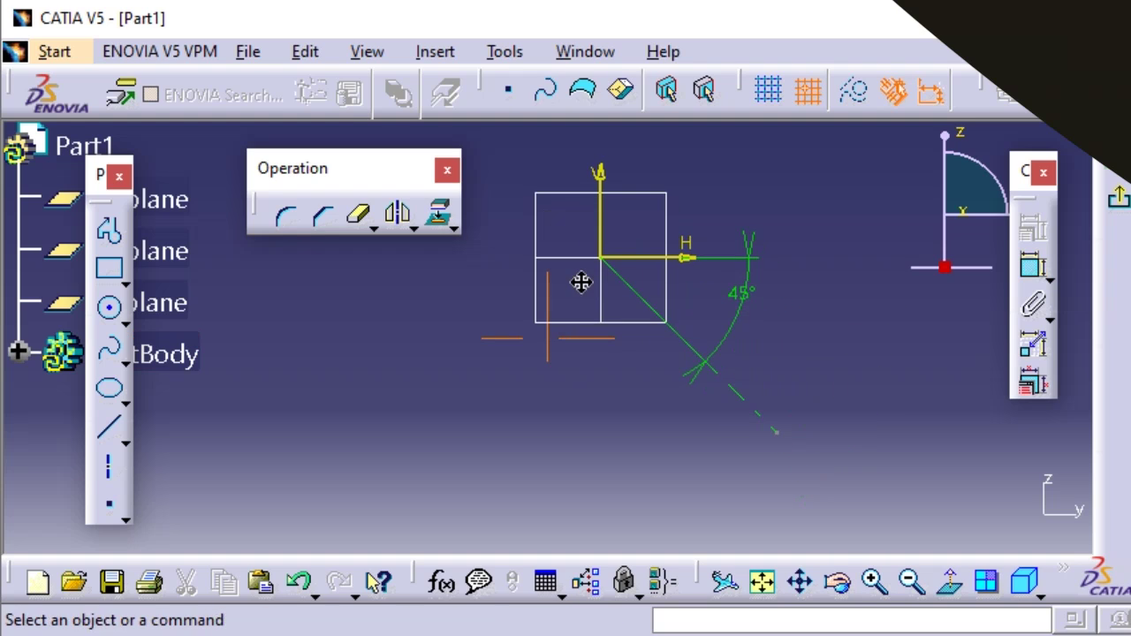
click(669, 321)
click(760, 358)
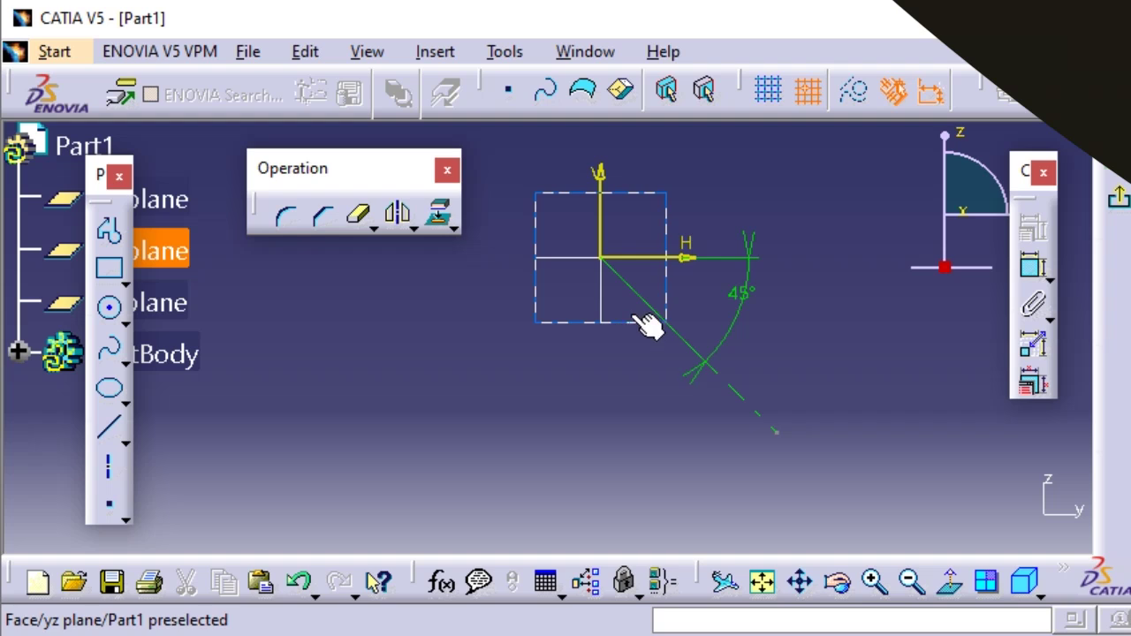
middle_drag(610, 335, 734, 297)
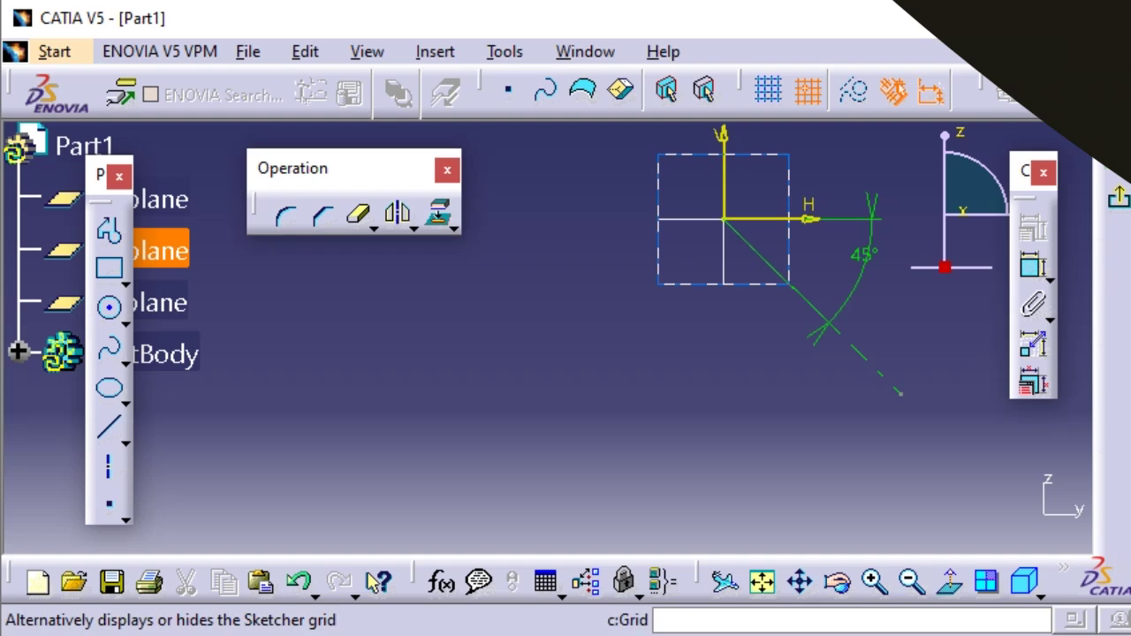
mouse_move(547, 338)
middle_down()
mouse_move(558, 335)
mouse_move(560, 363)
middle_up()
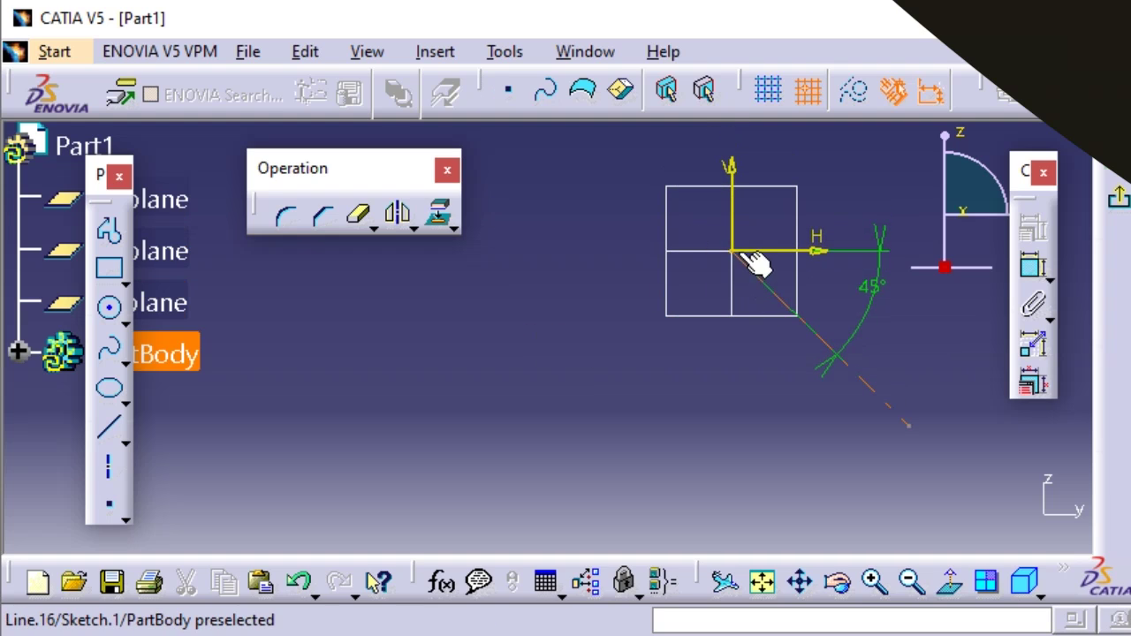
middle_click(683, 318)
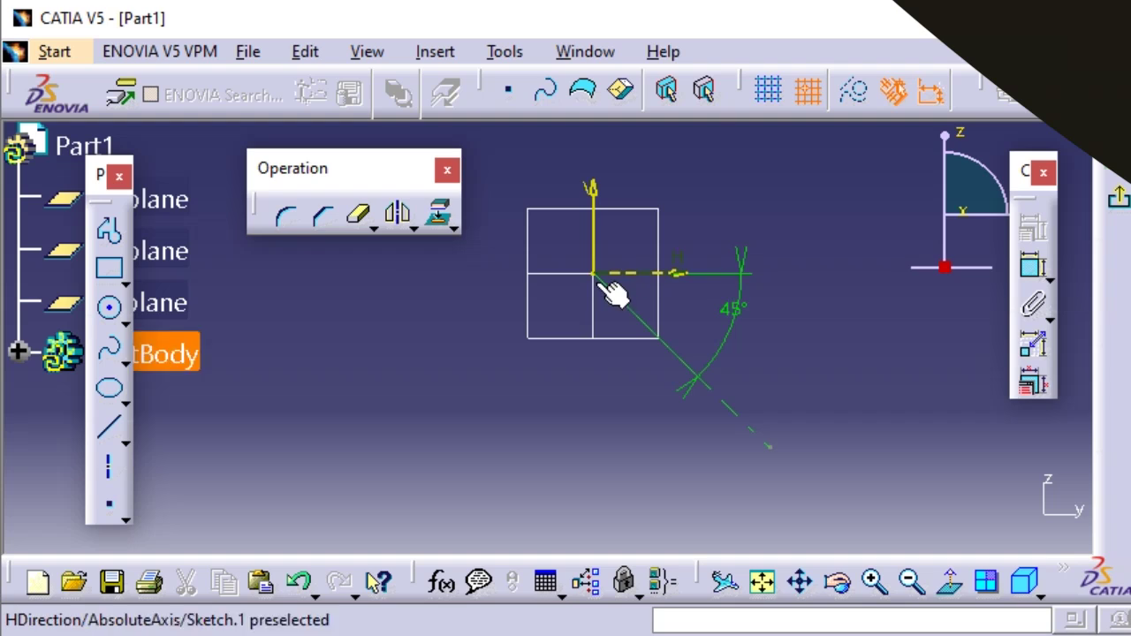
- Place a sketch point freehand below and to the left of the origin, keeping the point tools at hand
click(124, 515)
click(128, 521)
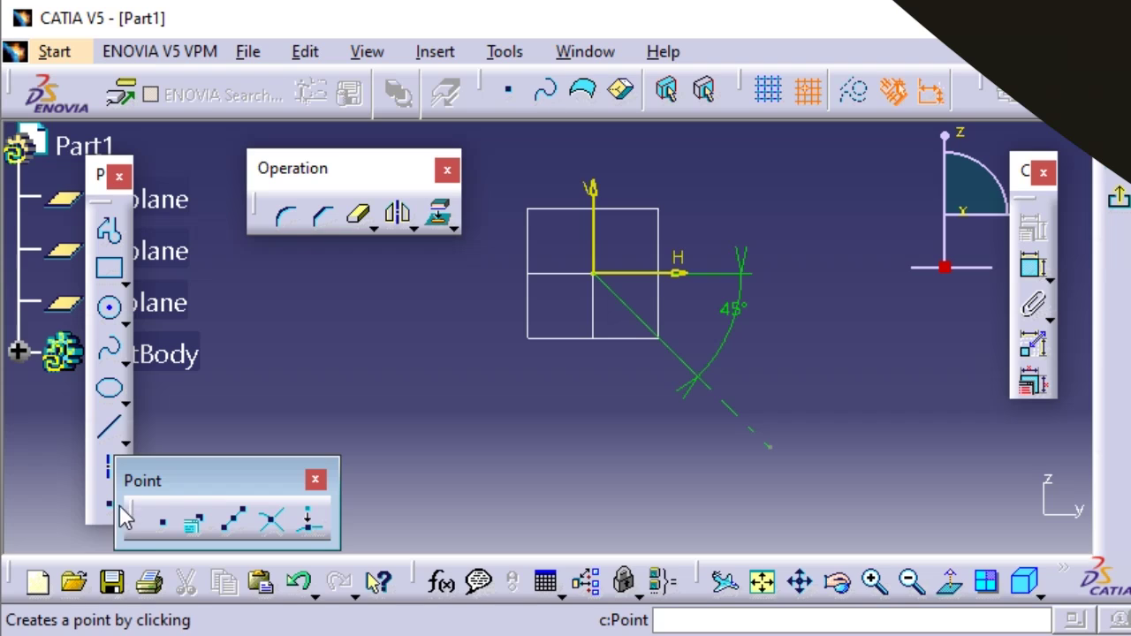
drag(216, 477, 419, 260)
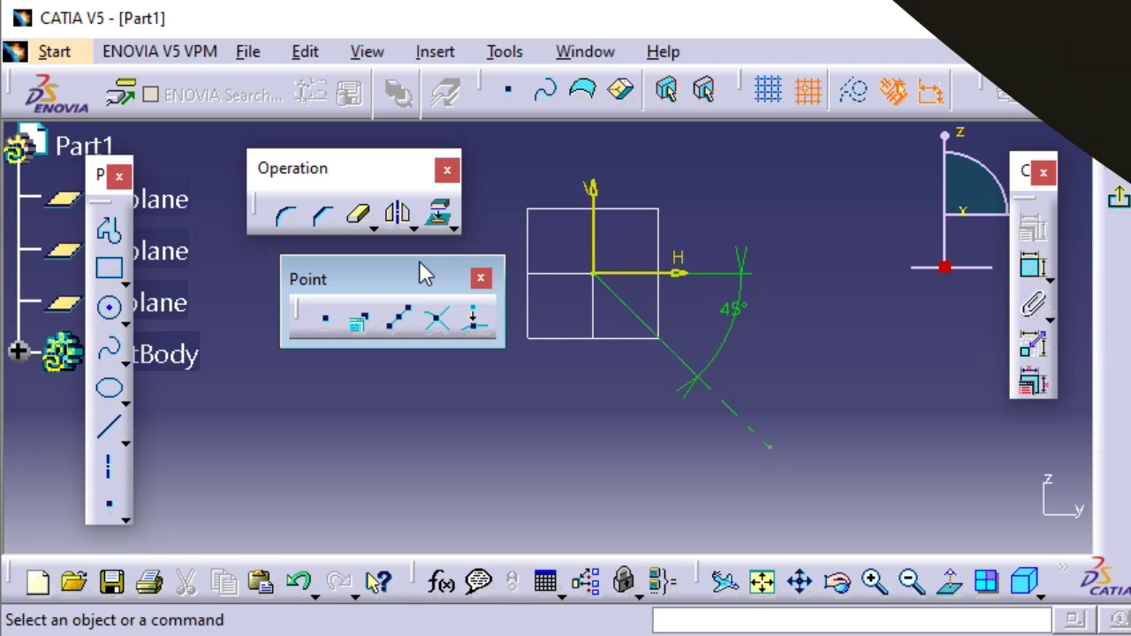
click(327, 321)
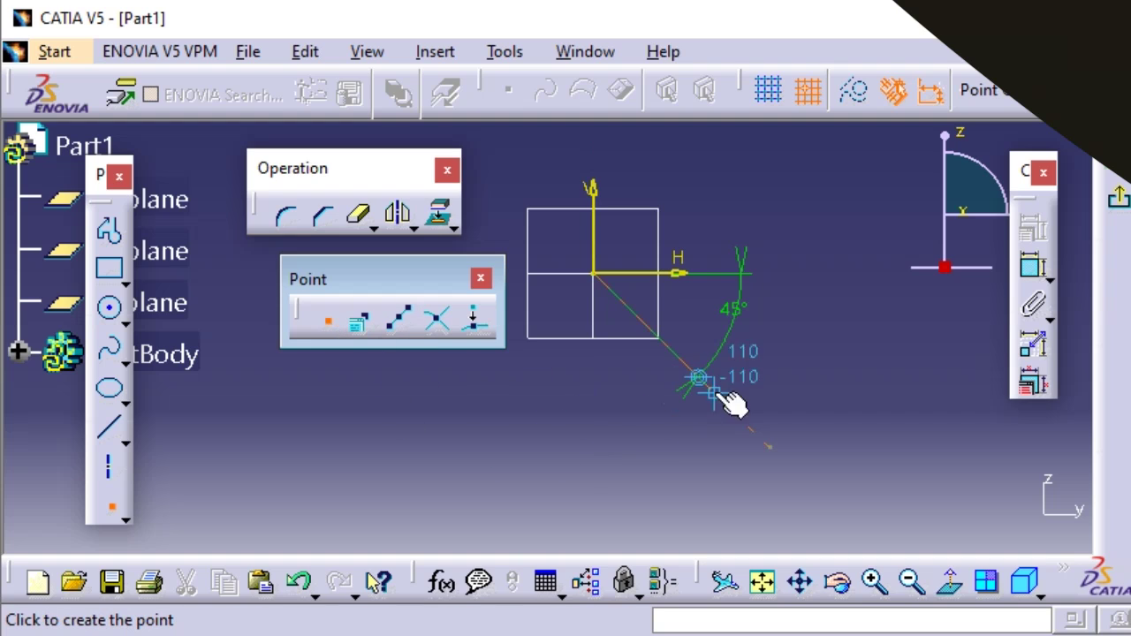
click(448, 480)
click(539, 488)
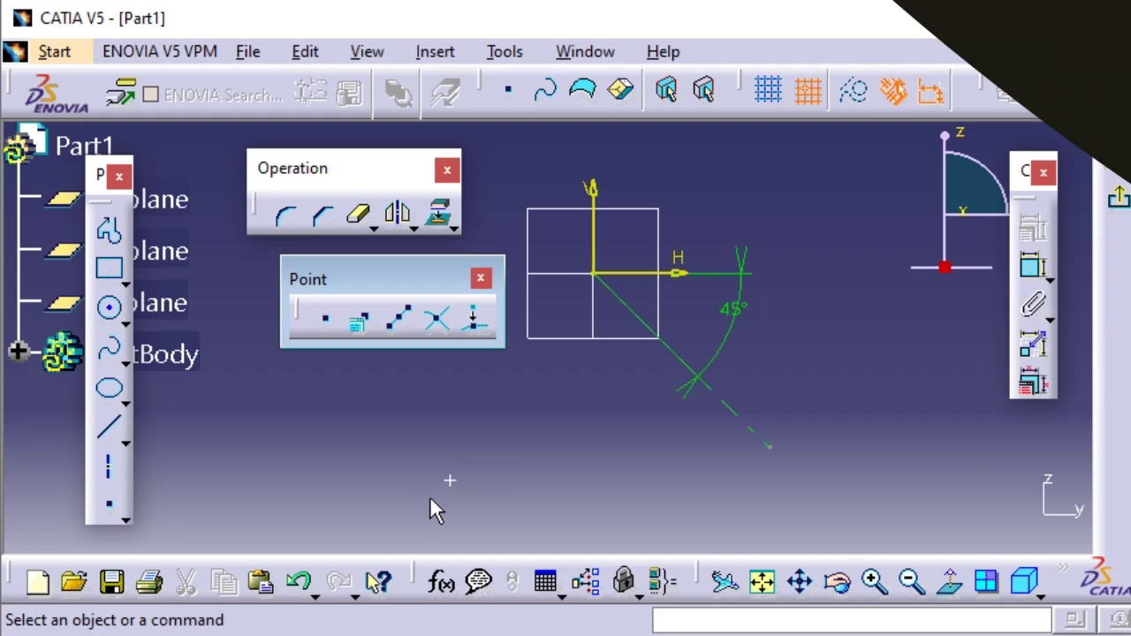
- Dimension the new point's vertical distance from the H axis and its horizontal distance from the V axis
click(451, 483)
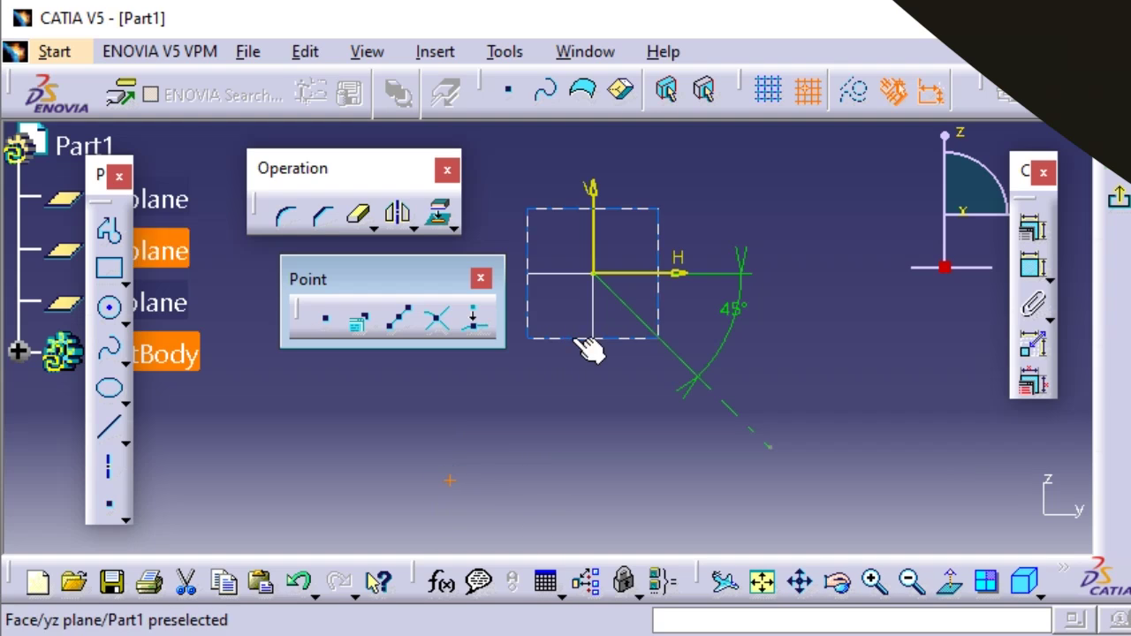
ctrl+click(661, 275)
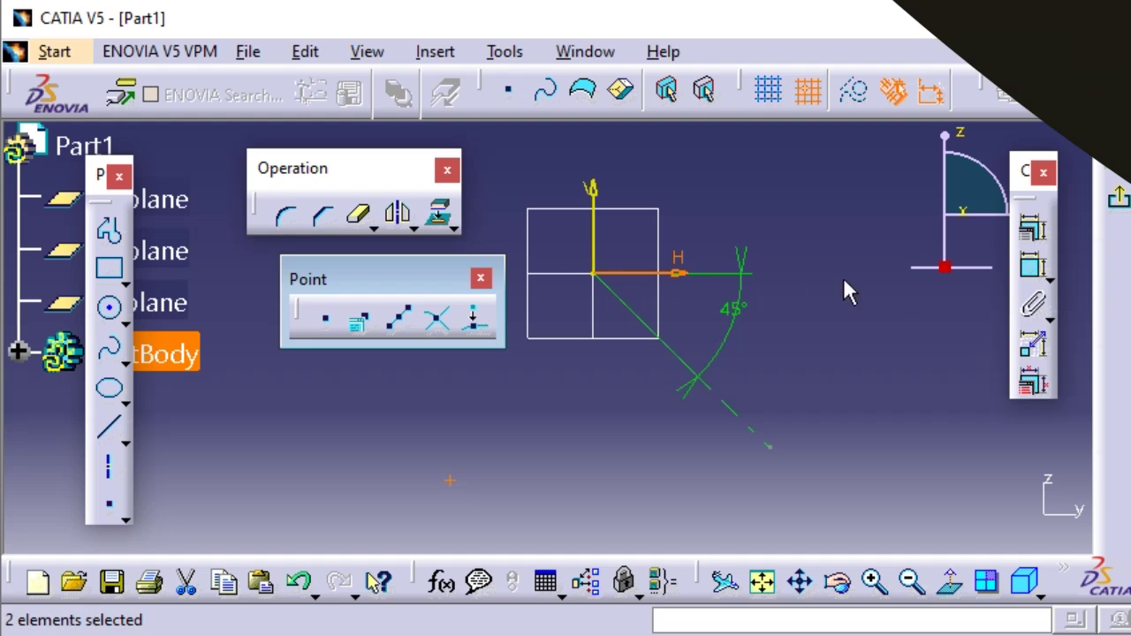
click(1029, 278)
click(891, 354)
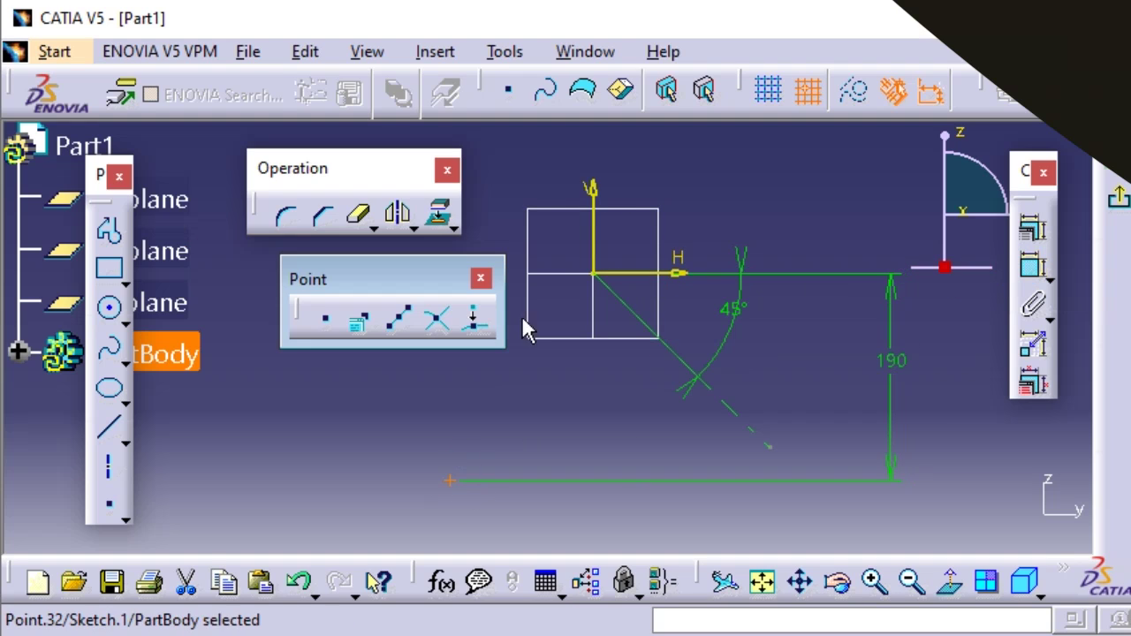
ctrl+click(592, 244)
click(1036, 274)
click(507, 355)
click(497, 487)
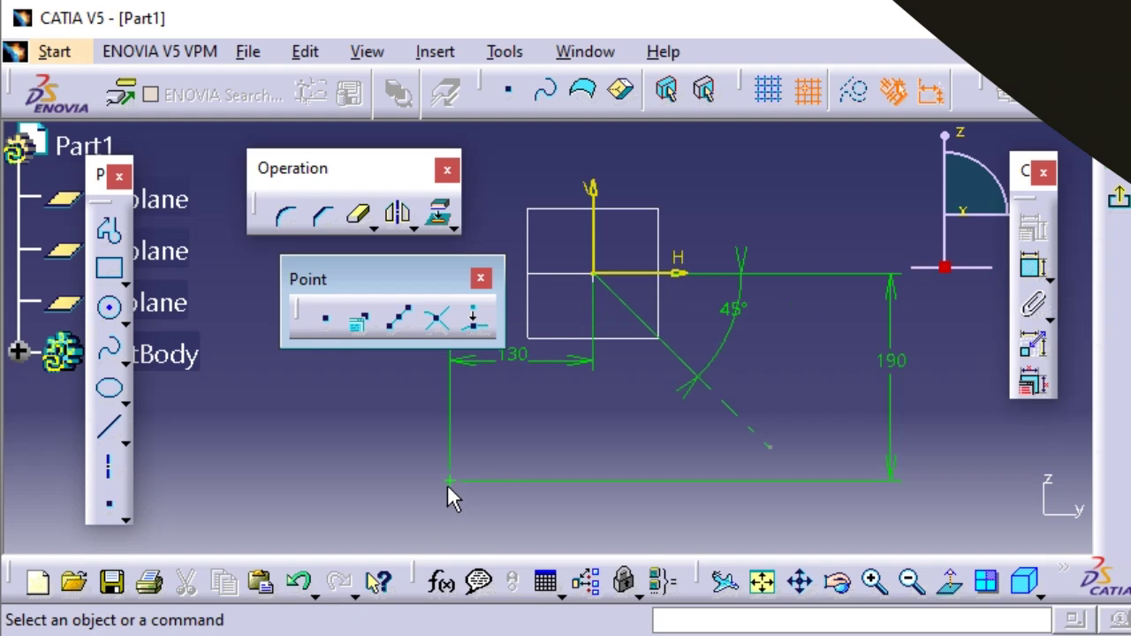
- Place another free point to the lower left of the origin, and create a point by Cartesian coordinates at H 25 mm, V 25 mm
click(330, 318)
click(339, 436)
click(362, 327)
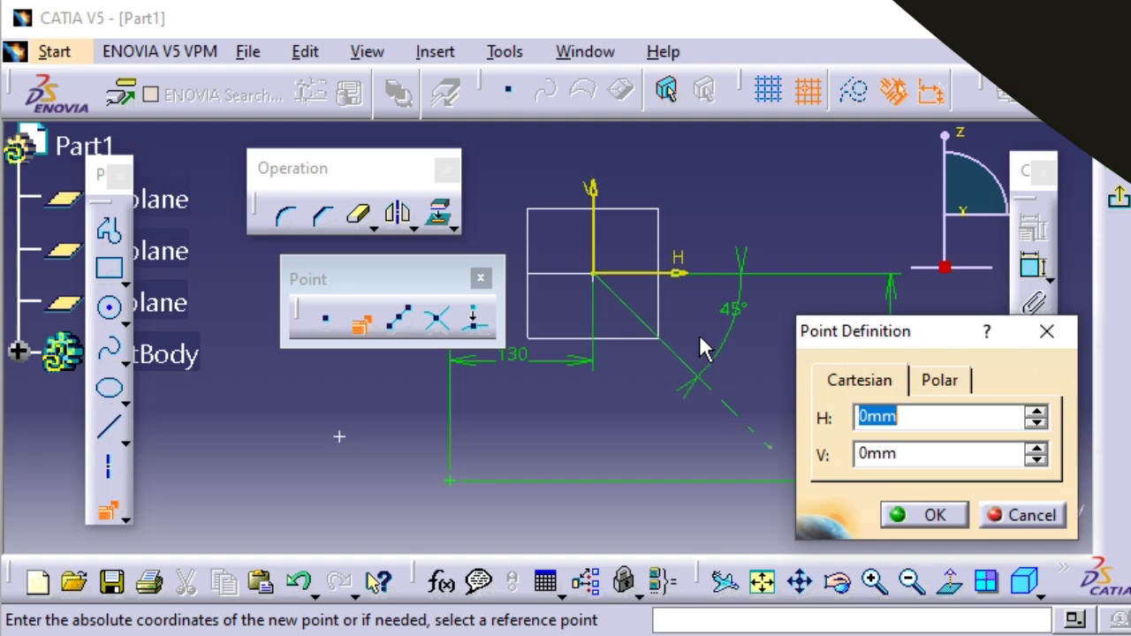
click(846, 389)
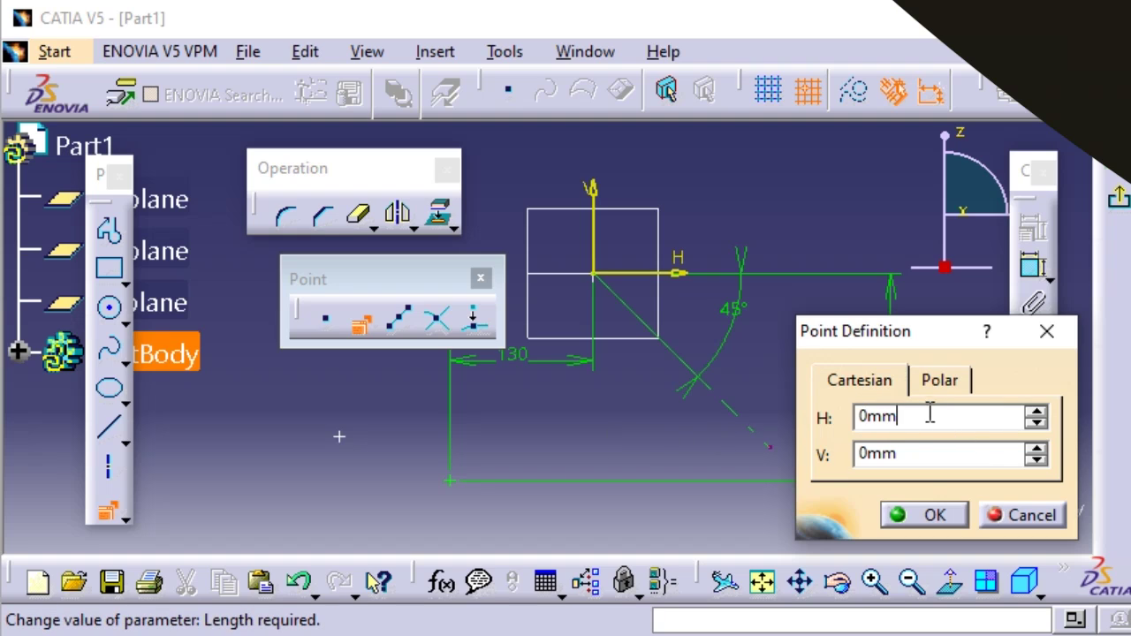
drag(931, 413, 853, 415)
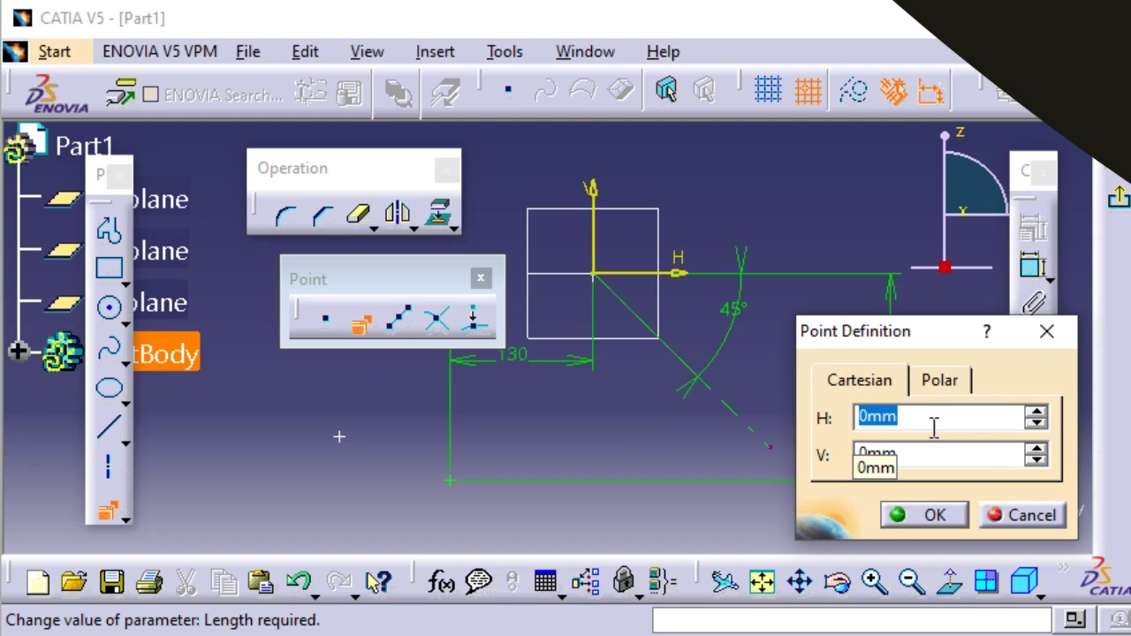
text(25)
drag(940, 454, 785, 462)
text(25)
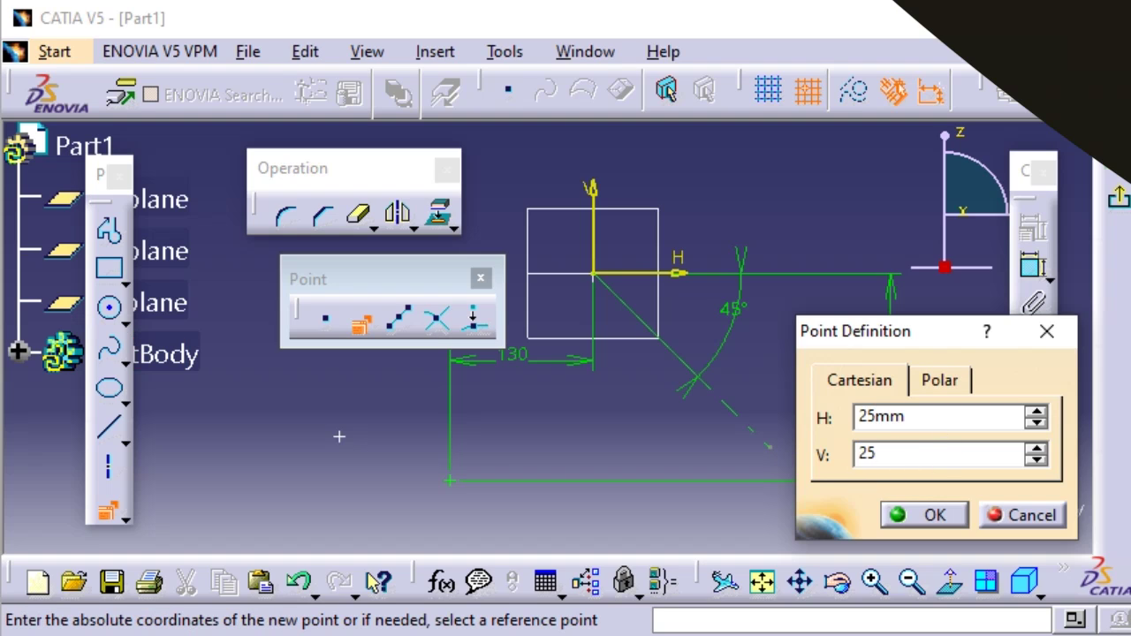
key(Return)
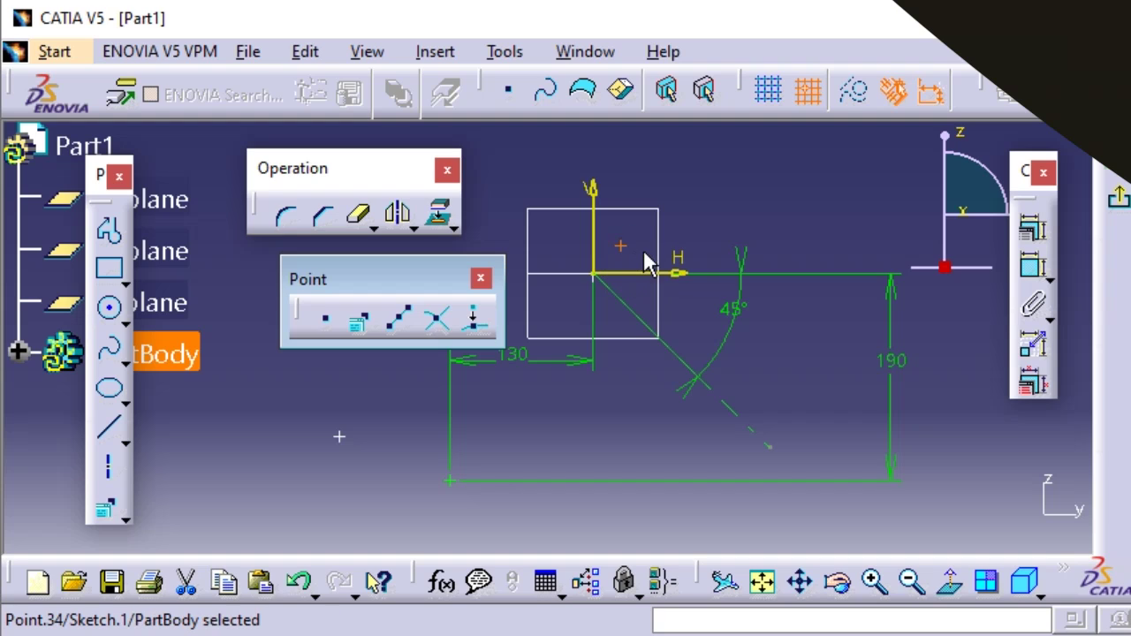
- Create a point by polar coordinates relative to the H 25 mm, V 25 mm point, with radius 30 mm and angle 65 degrees
click(626, 208)
click(627, 249)
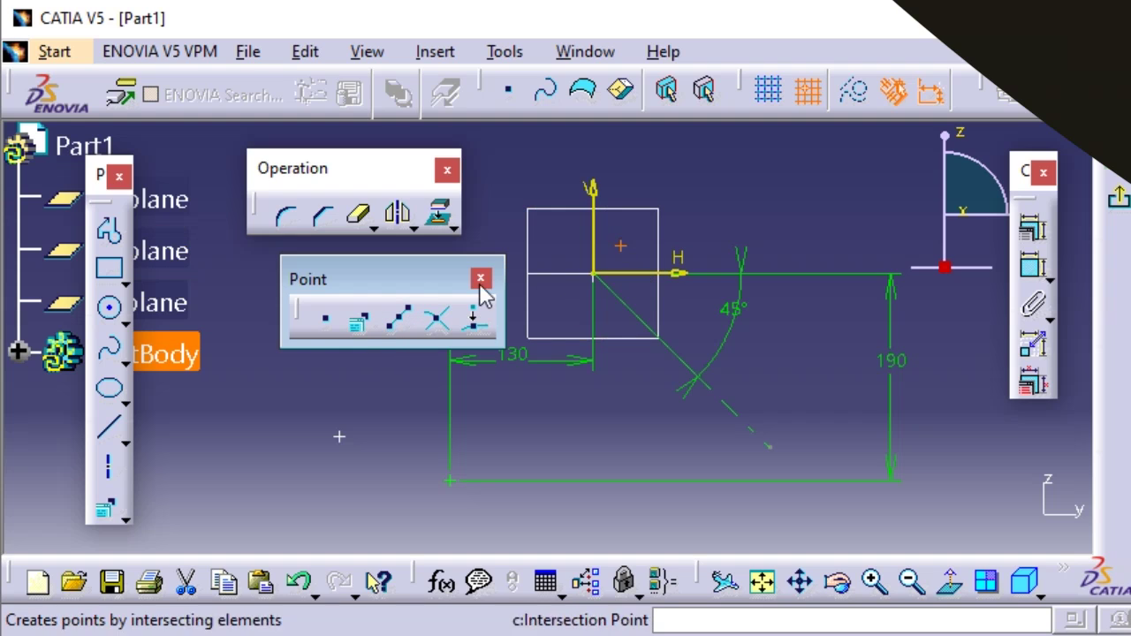
click(357, 325)
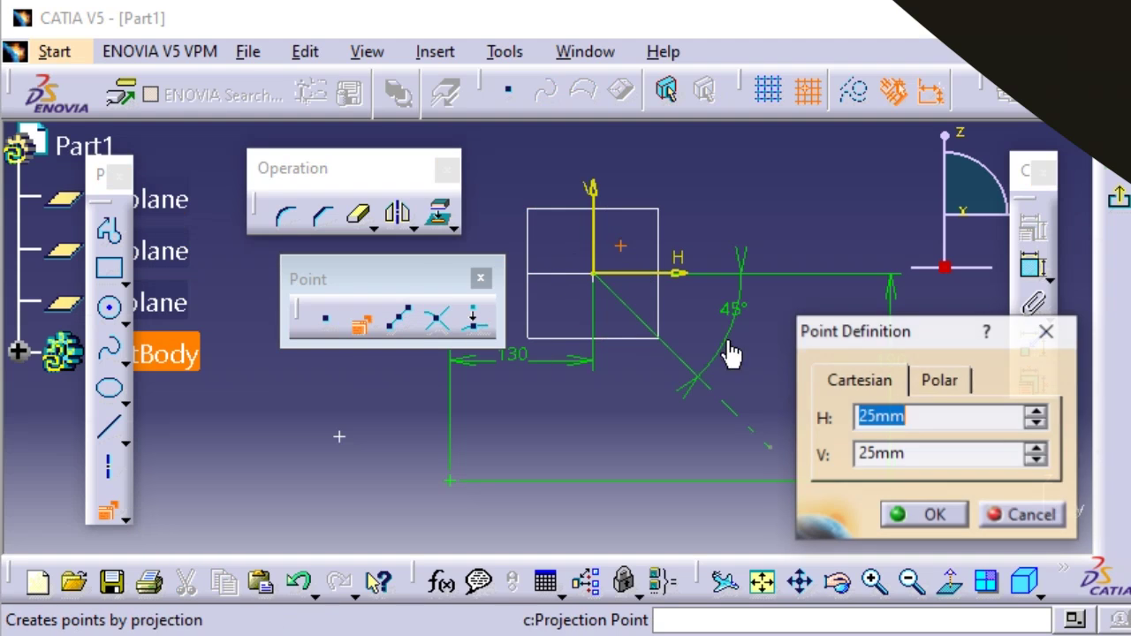
click(937, 380)
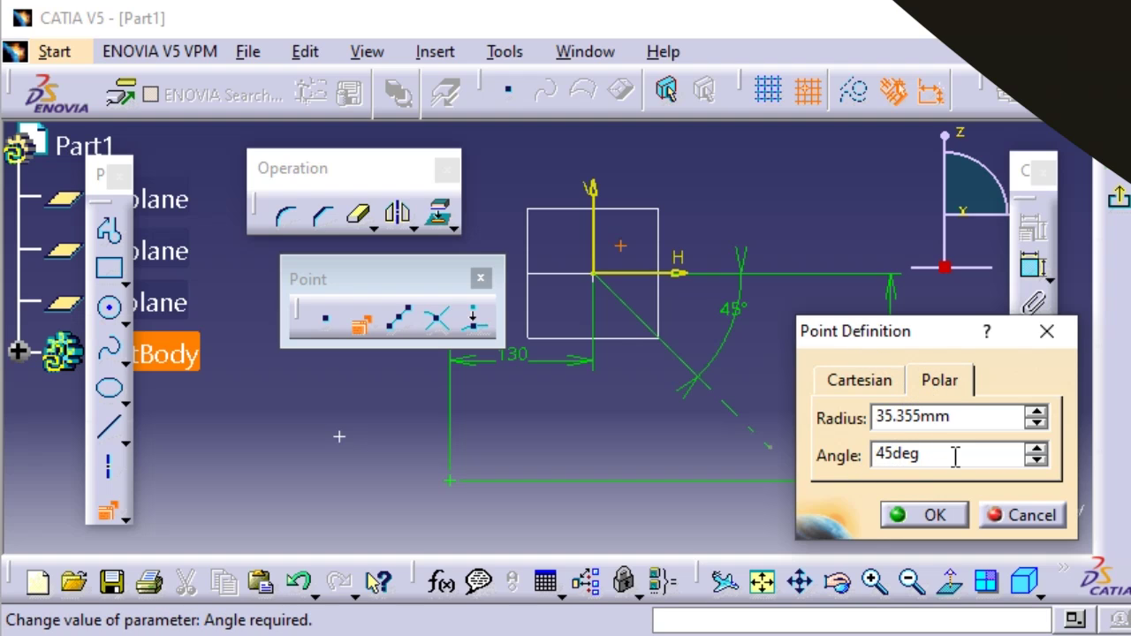
drag(955, 457, 871, 454)
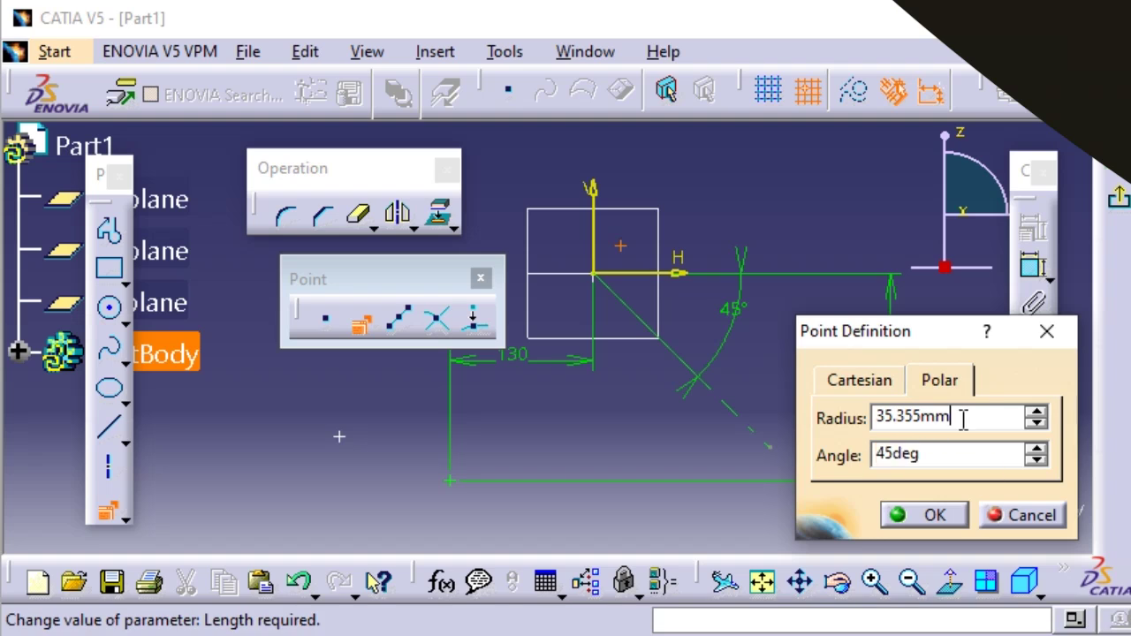
drag(961, 416, 870, 417)
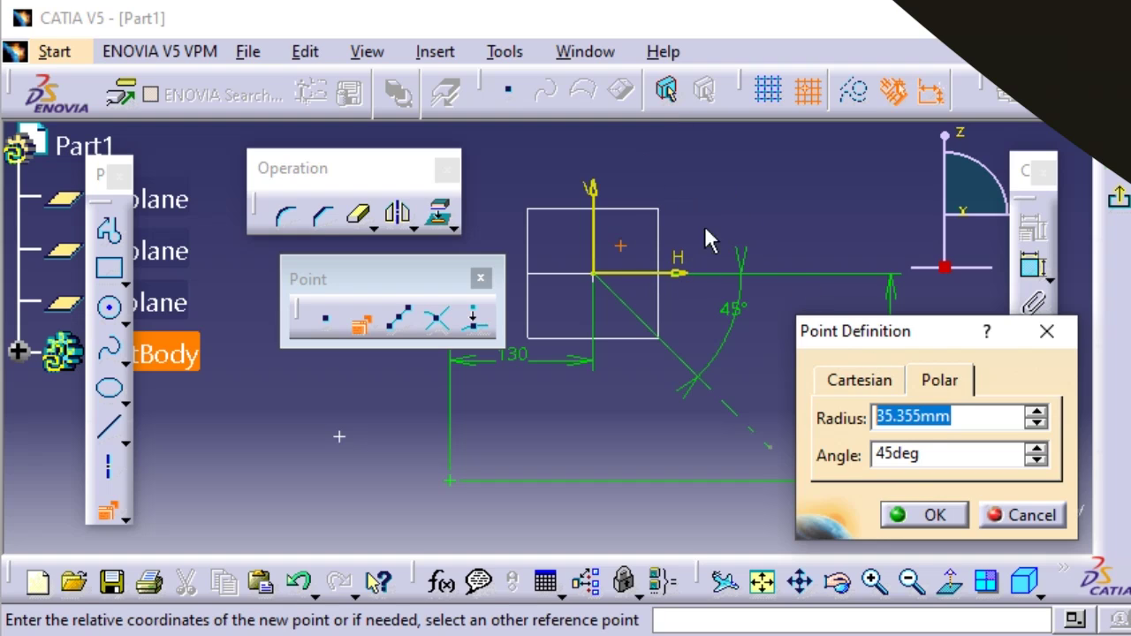
drag(934, 457, 876, 455)
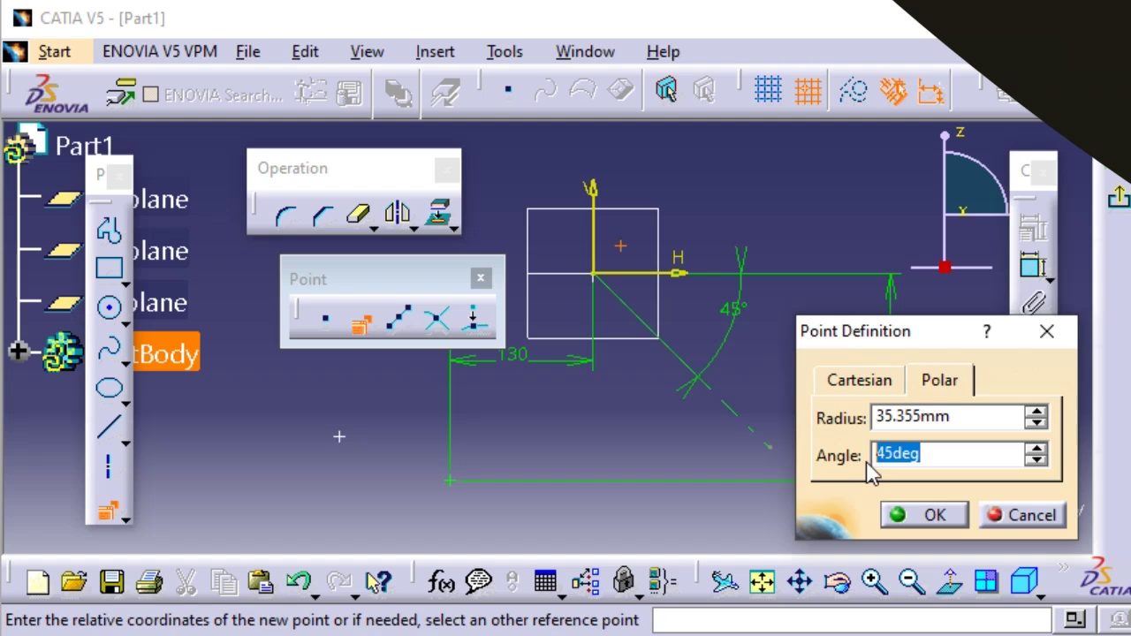
text(65)
click(1001, 416)
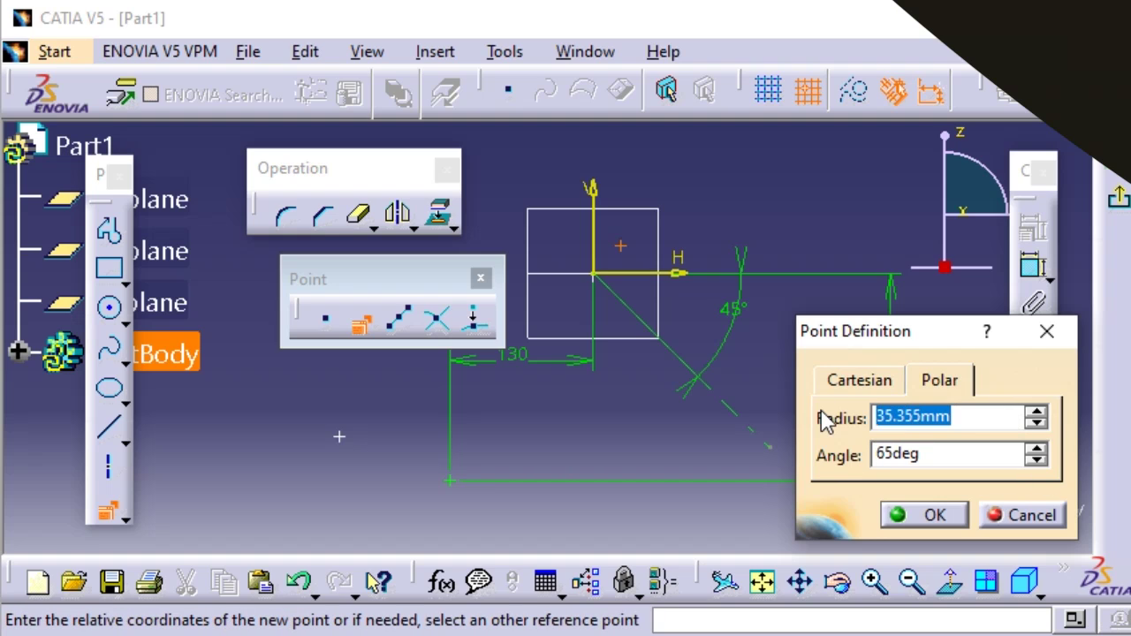
text(30)
key(Return)
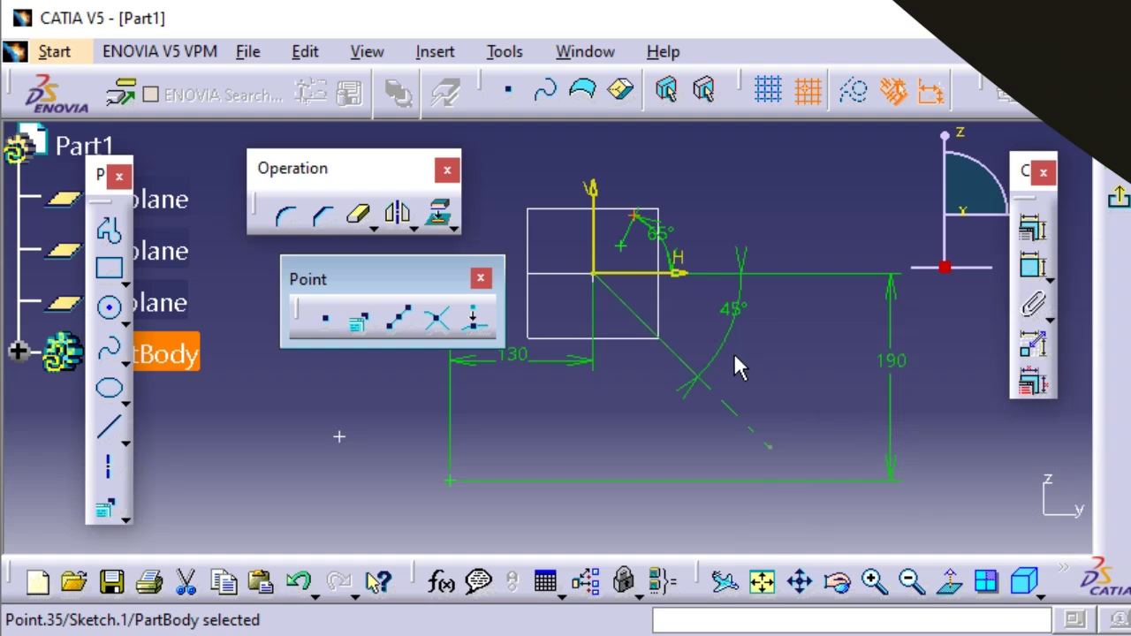
mouse_move(663, 298)
middle_down()
mouse_move(687, 219)
mouse_move(645, 459)
mouse_move(726, 325)
mouse_move(582, 58)
mouse_move(508, 144)
middle_up()
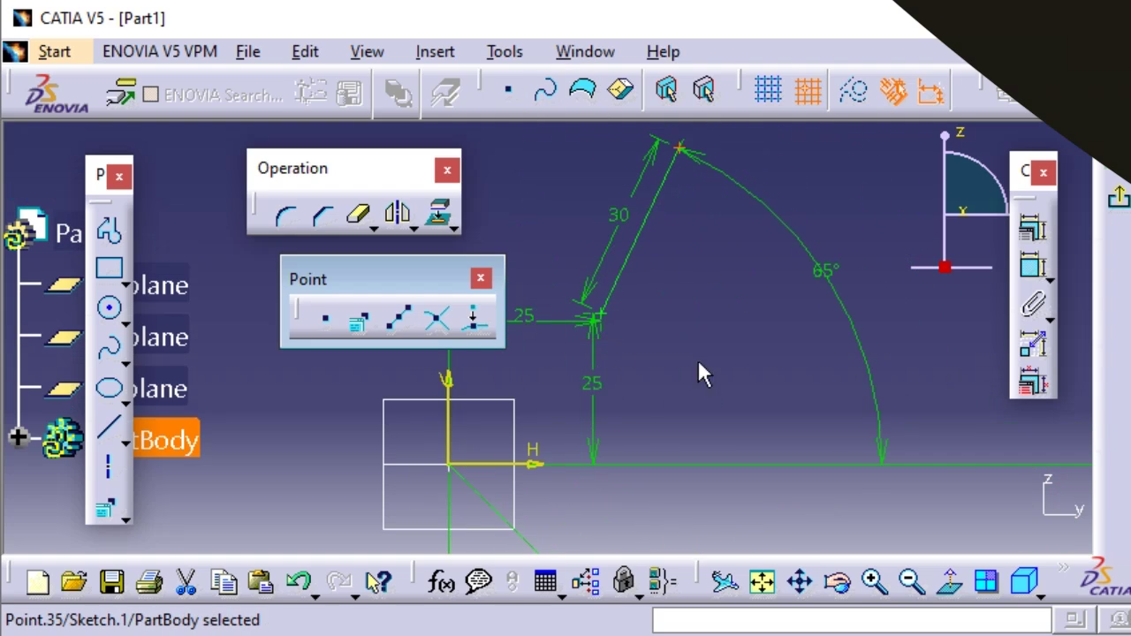
click(680, 149)
click(449, 424)
click(753, 305)
middle_drag(752, 306, 813, 503)
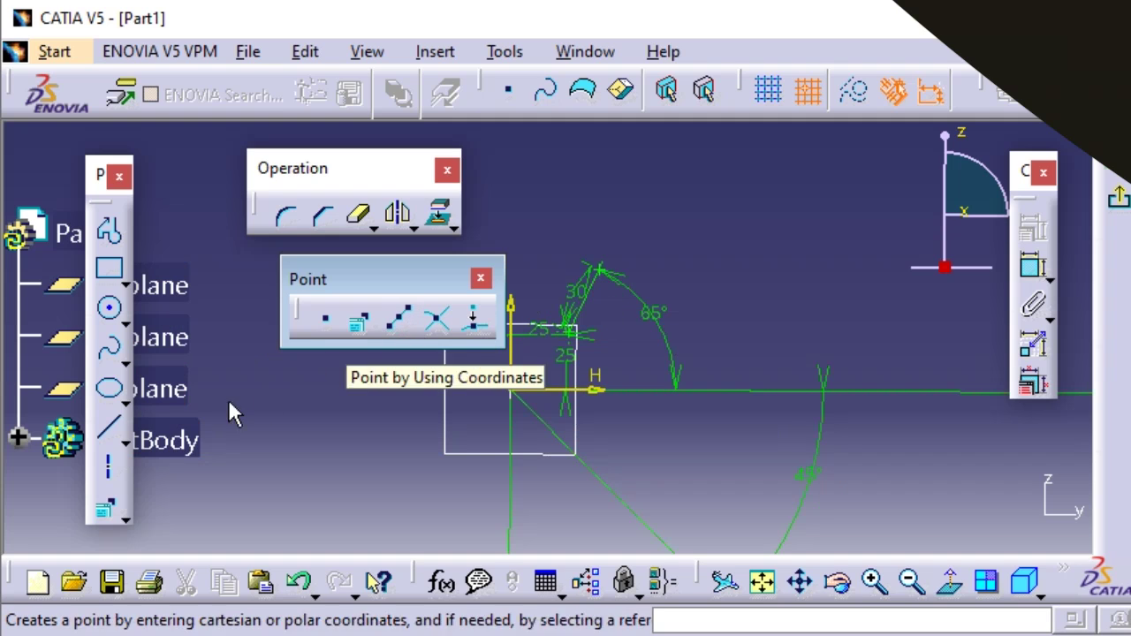
- Draw a horizontal line below and to the left of the origin and select it
click(109, 431)
click(276, 480)
click(439, 479)
click(356, 441)
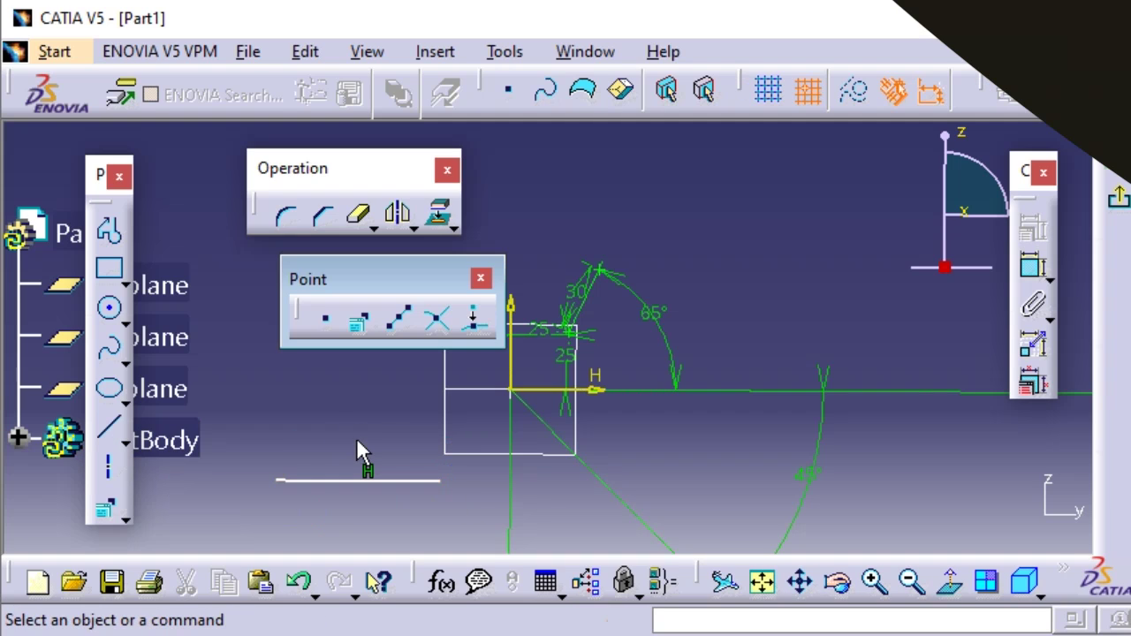
click(298, 482)
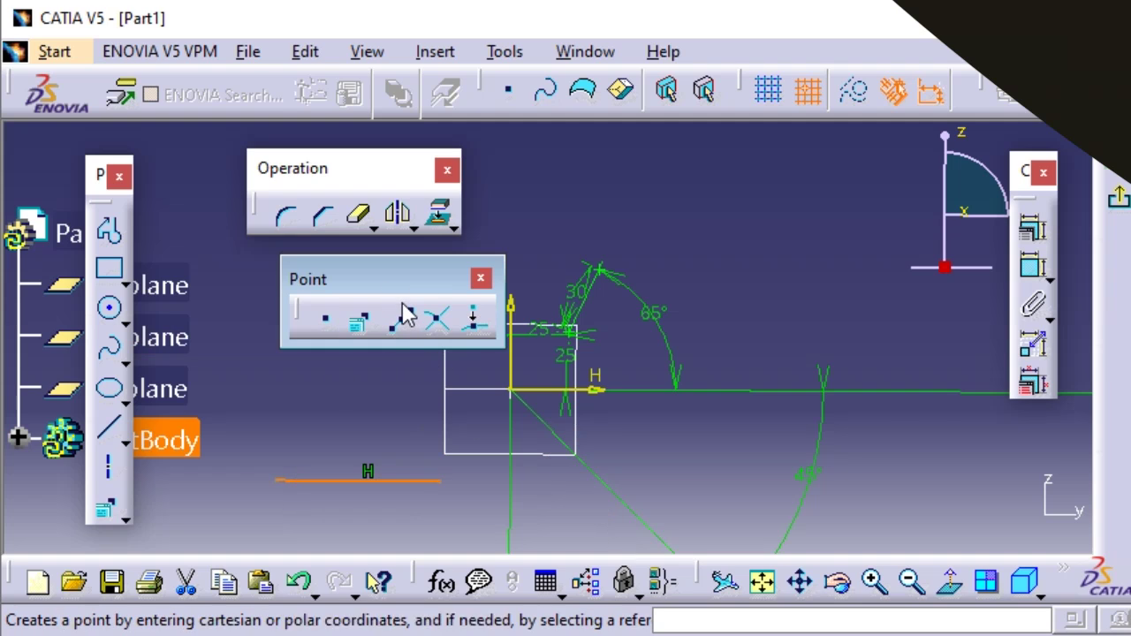
- Create eight equidistant points along the horizontal line using its right endpoint as the origin
click(333, 481)
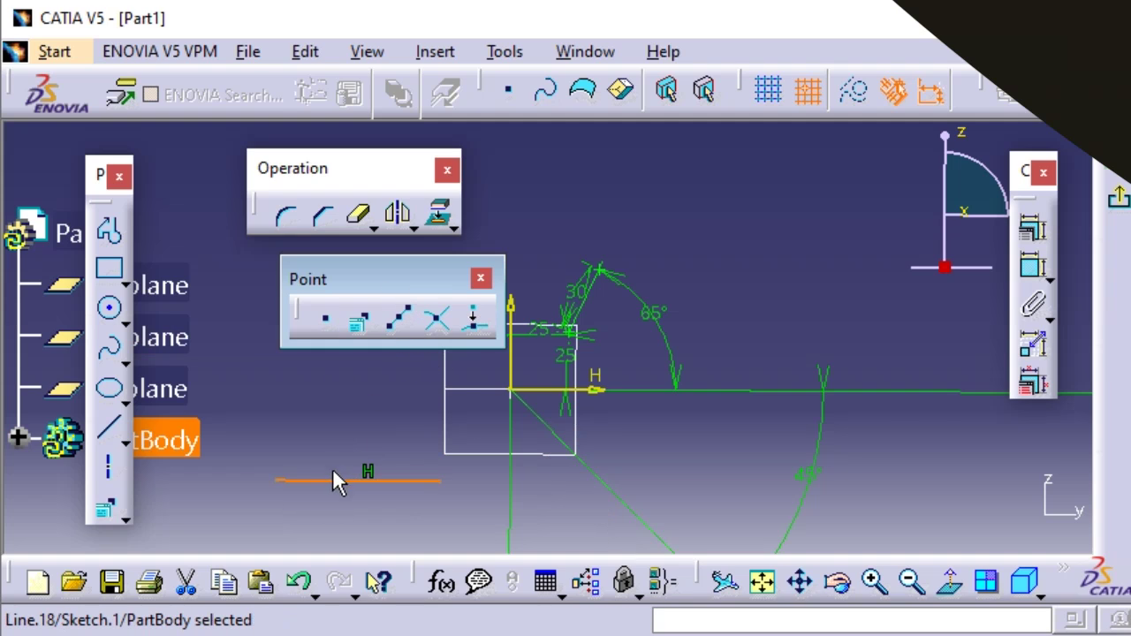
click(411, 333)
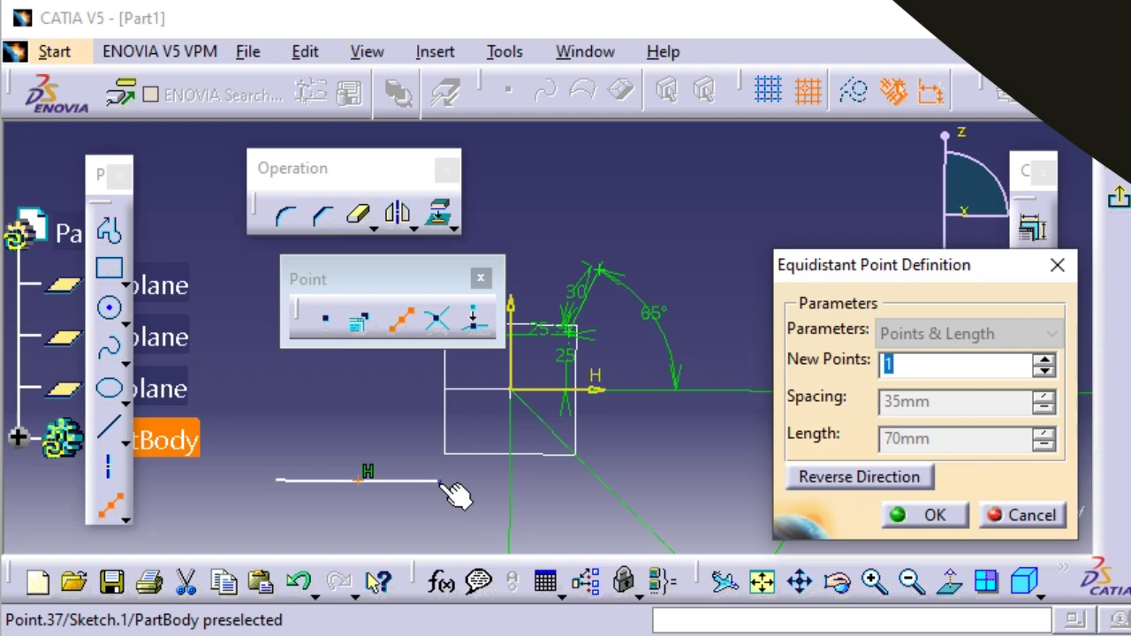
click(920, 408)
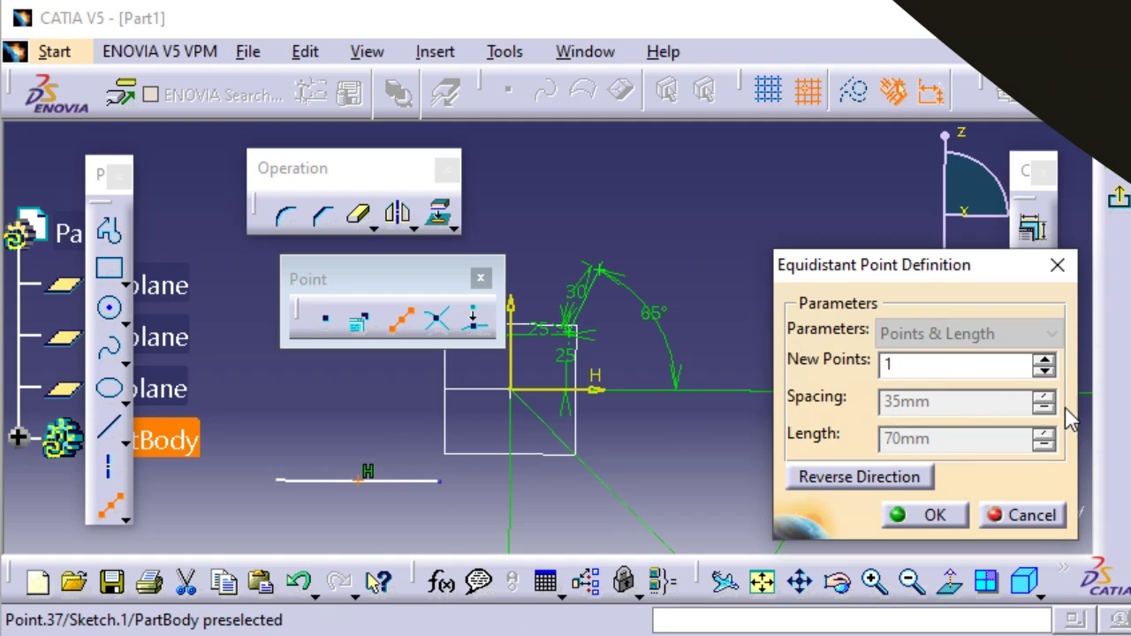
click(1043, 362)
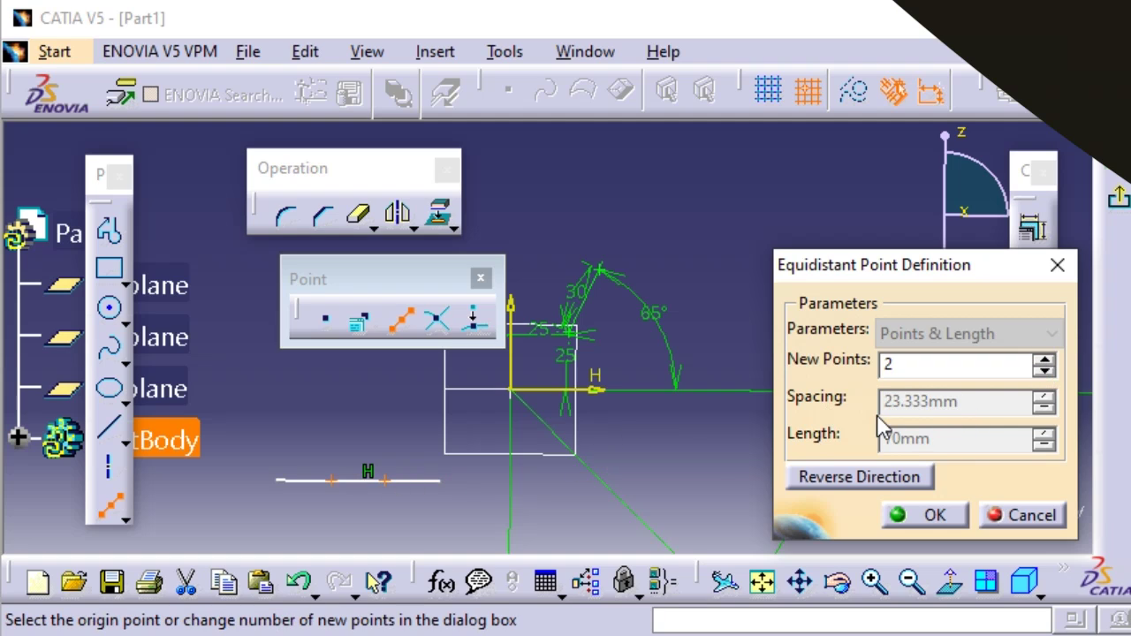
click(1045, 362)
click(1045, 362)
click(1045, 363)
click(1045, 362)
click(1045, 362)
click(1045, 363)
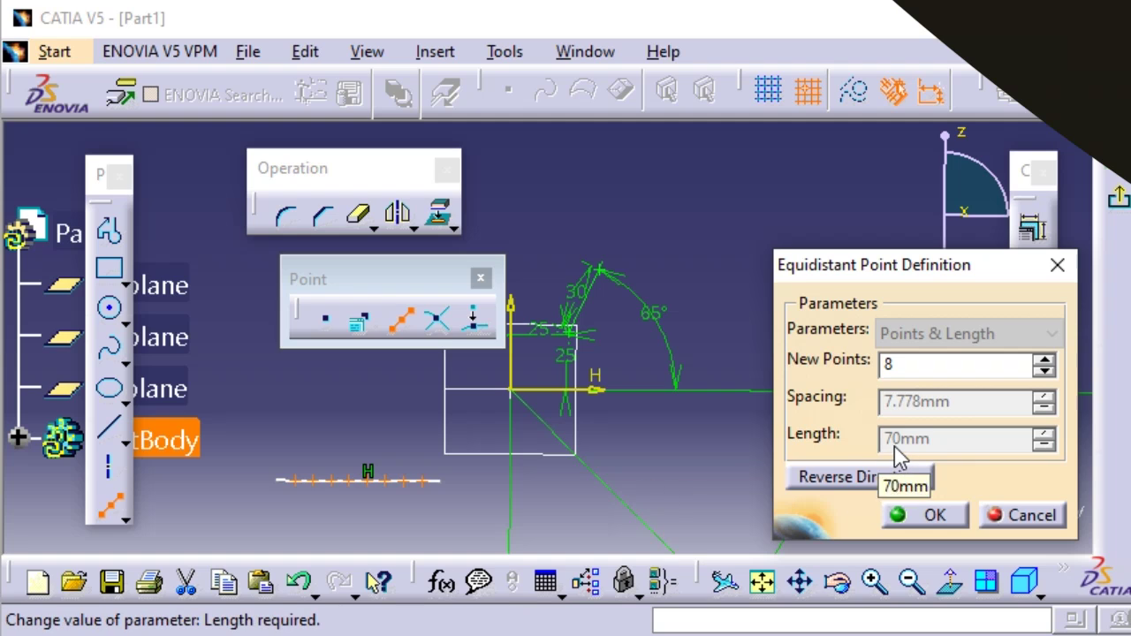
click(935, 515)
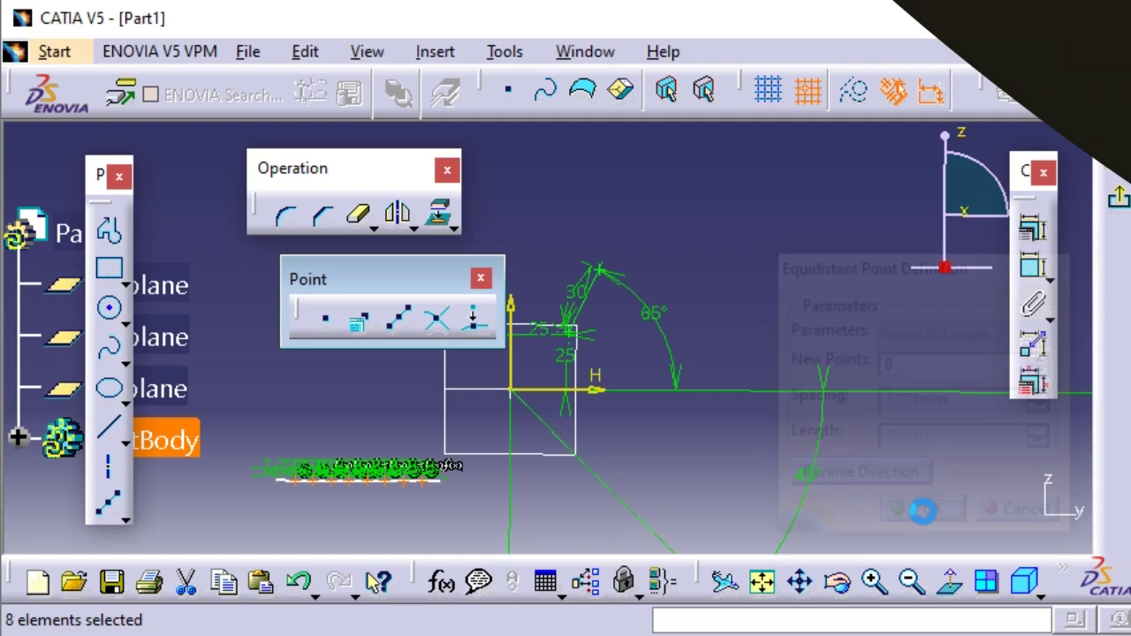
- Delete the horizontal line together with its equidistant points and their dimensions
drag(454, 491, 264, 421)
key(Delete)
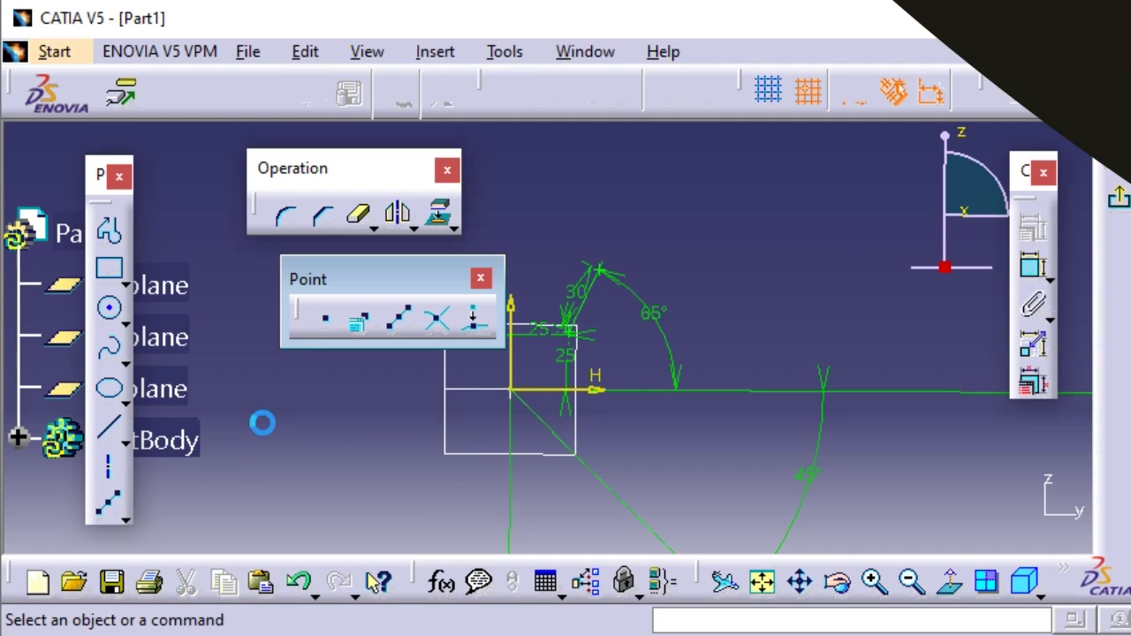
- Draw two diagonal lines crossing in an X above and to the right of the origin, starting the second at H 110, V 30
click(110, 435)
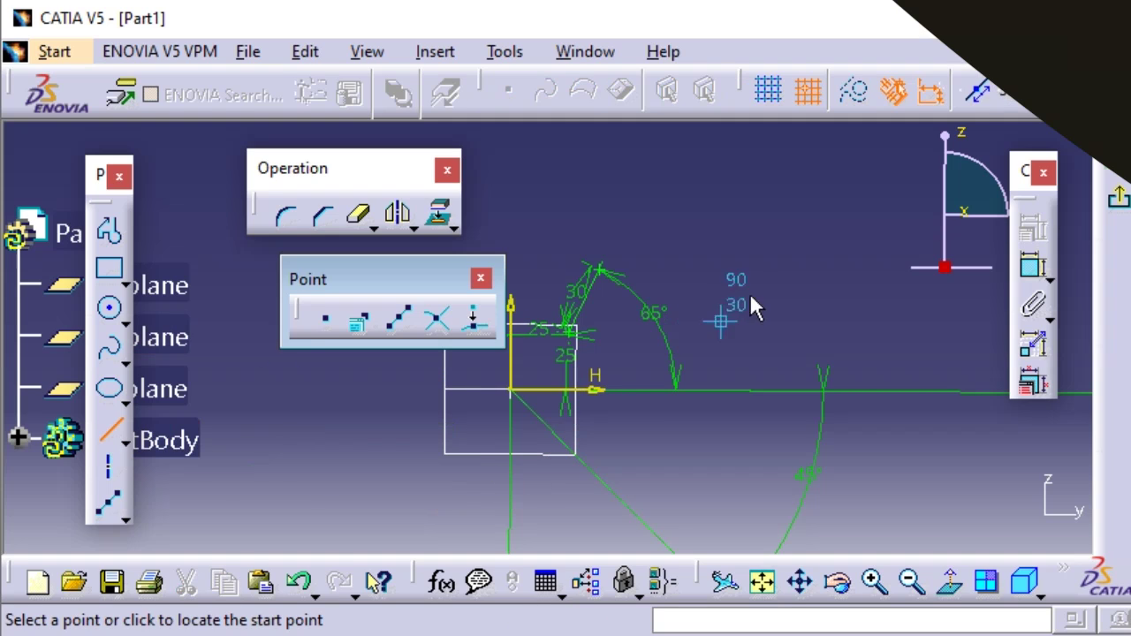
click(767, 206)
click(884, 322)
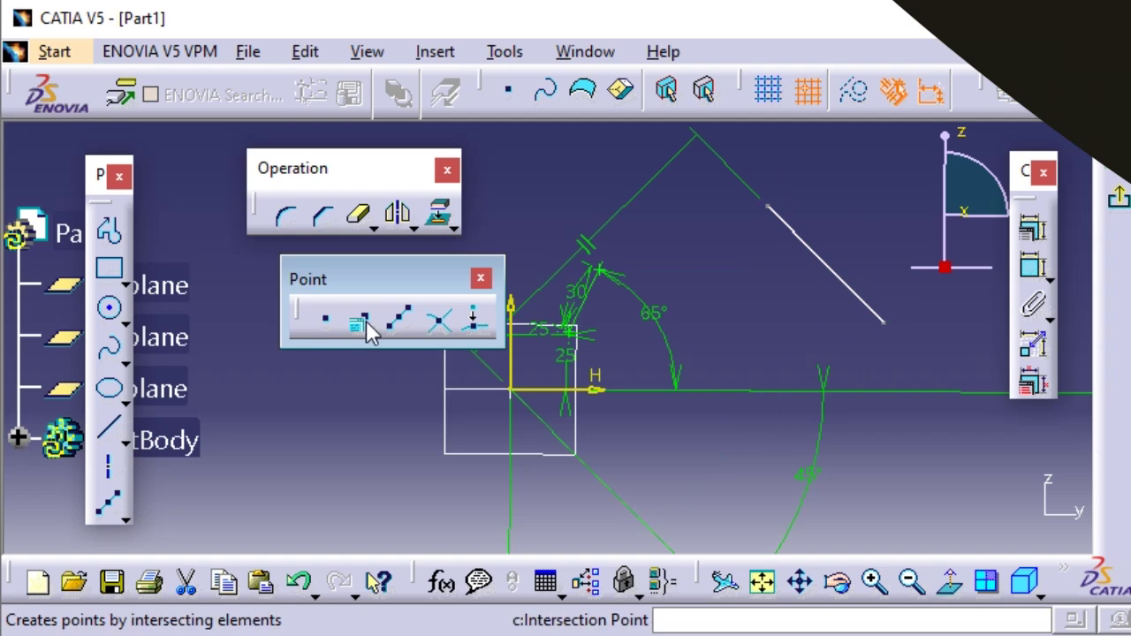
click(108, 430)
click(766, 322)
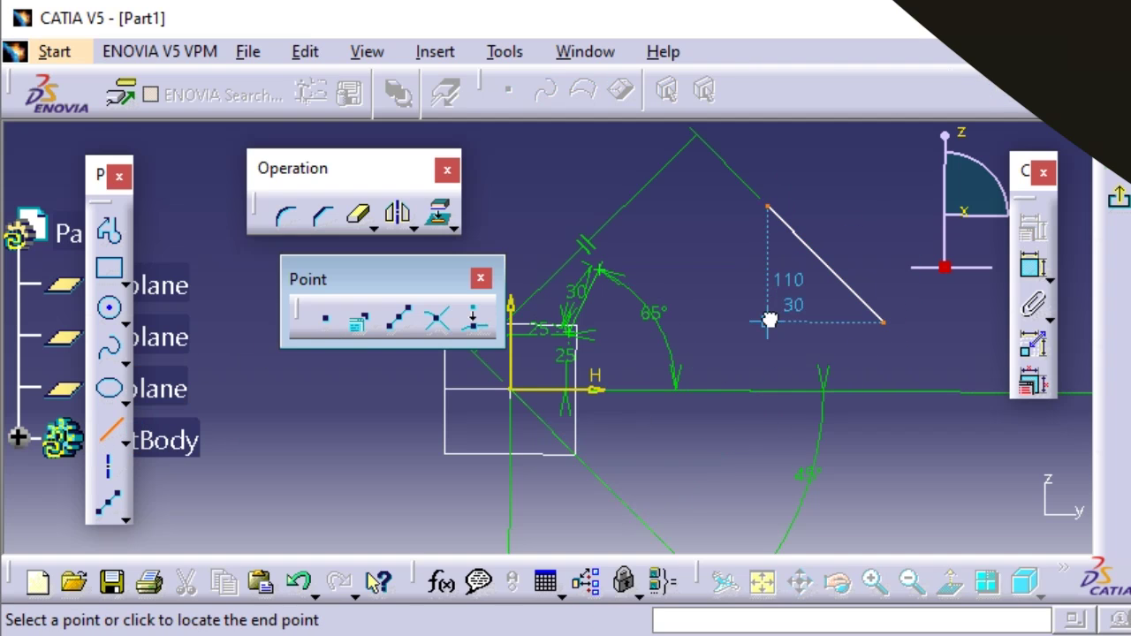
click(883, 208)
click(847, 281)
click(835, 269)
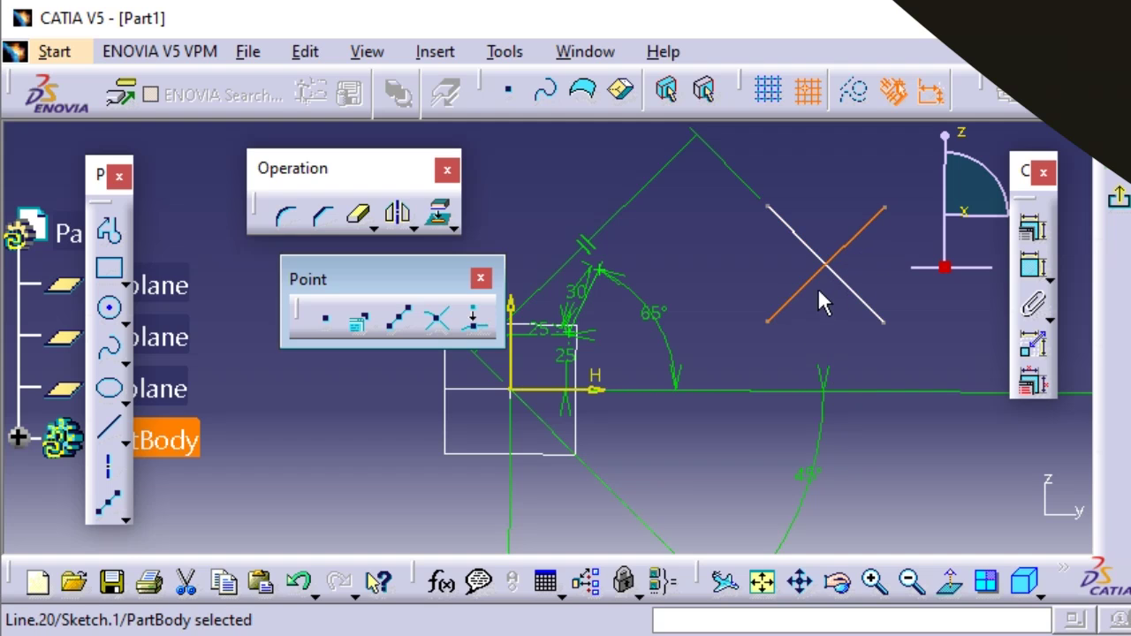
- Create an intersection point where the two diagonal lines cross
mouse_move(825, 282)
middle_down()
mouse_move(825, 293)
mouse_move(857, 218)
mouse_move(610, 359)
mouse_move(686, 397)
mouse_move(697, 356)
mouse_move(777, 283)
middle_up()
click(880, 394)
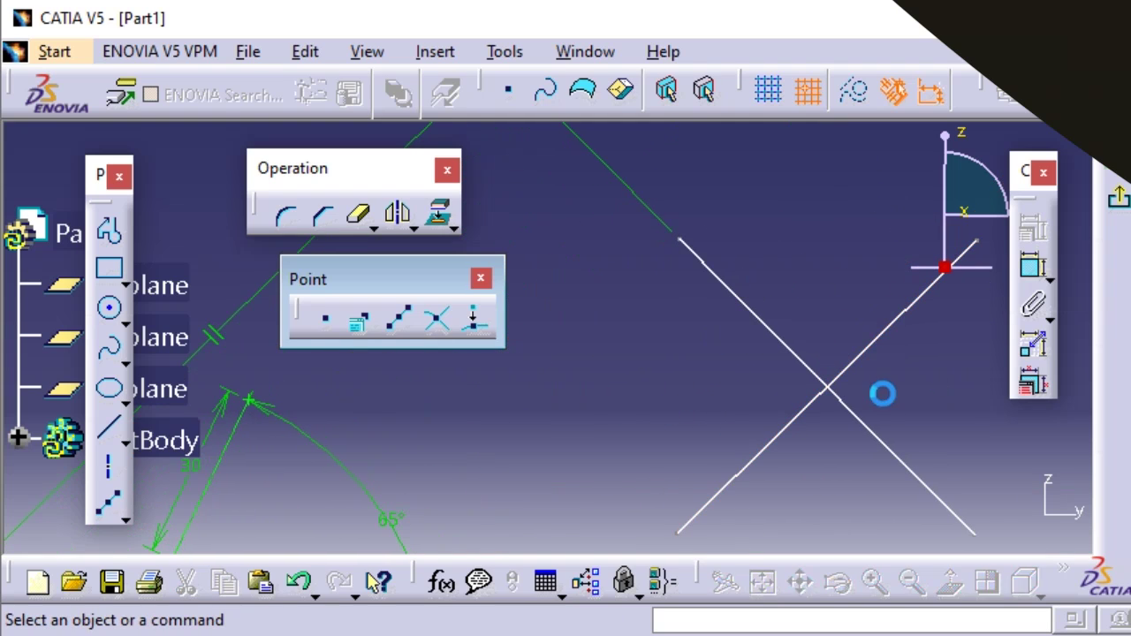
click(836, 392)
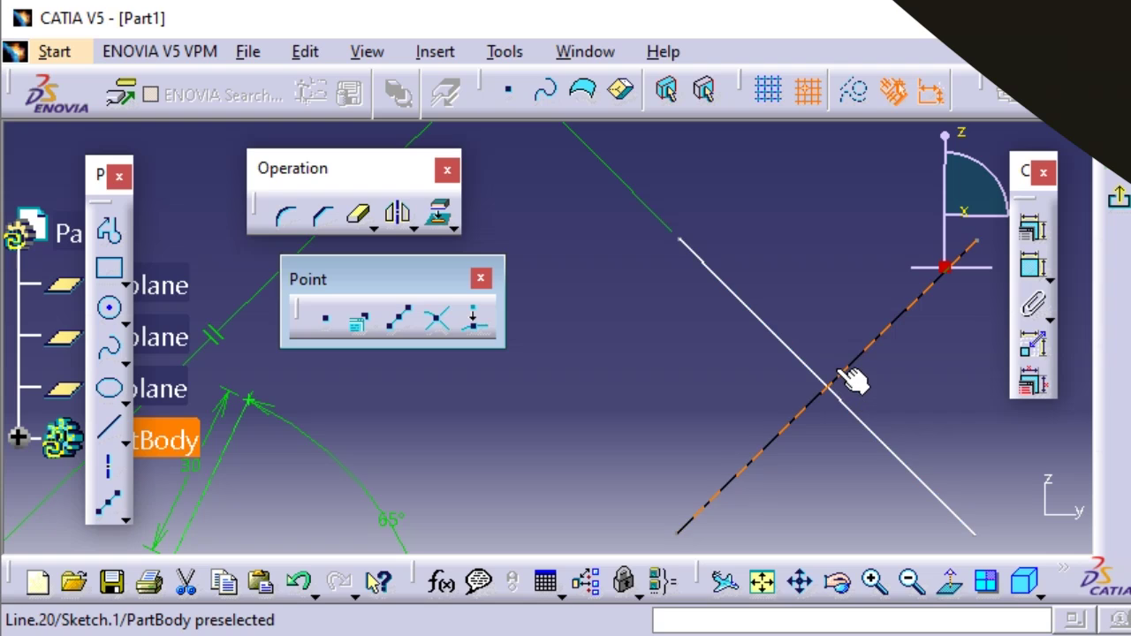
click(862, 424)
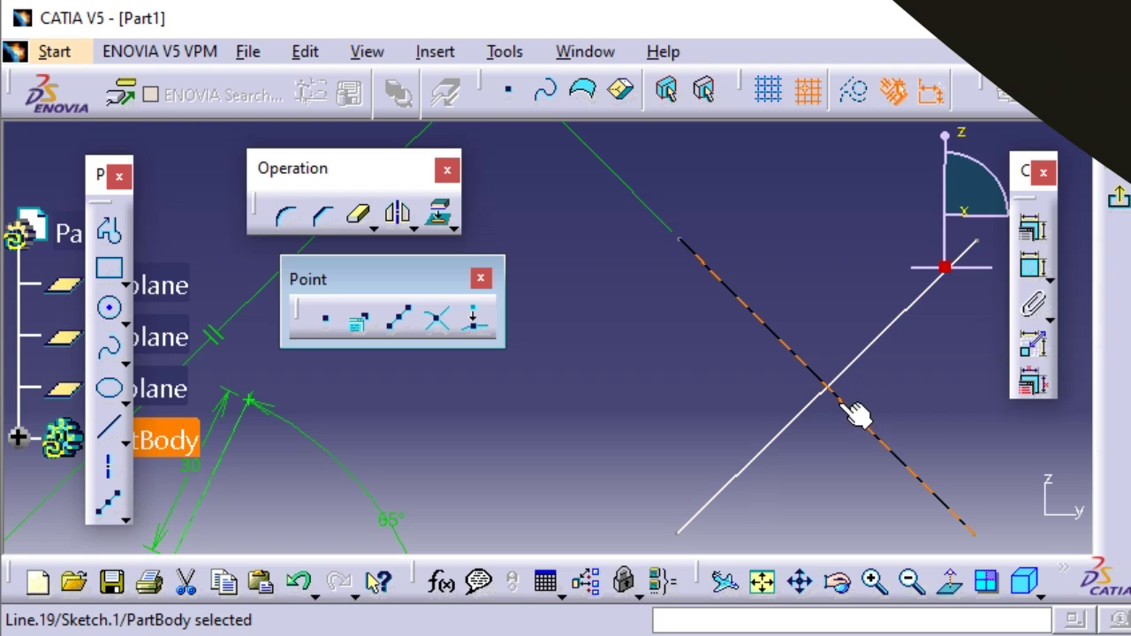
click(839, 393)
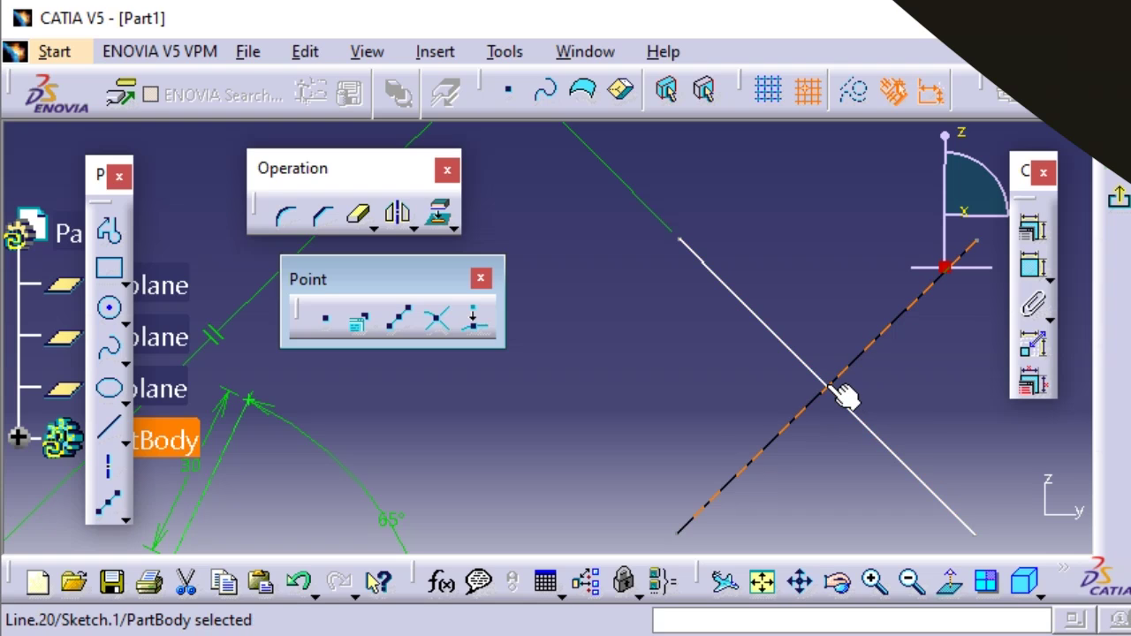
click(820, 360)
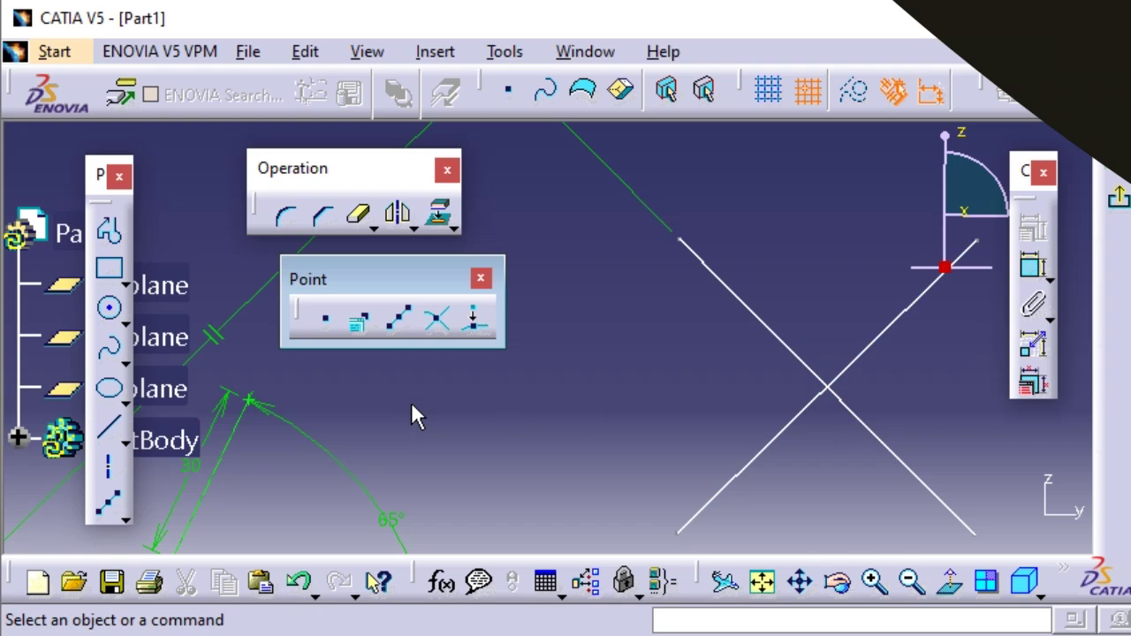
click(433, 334)
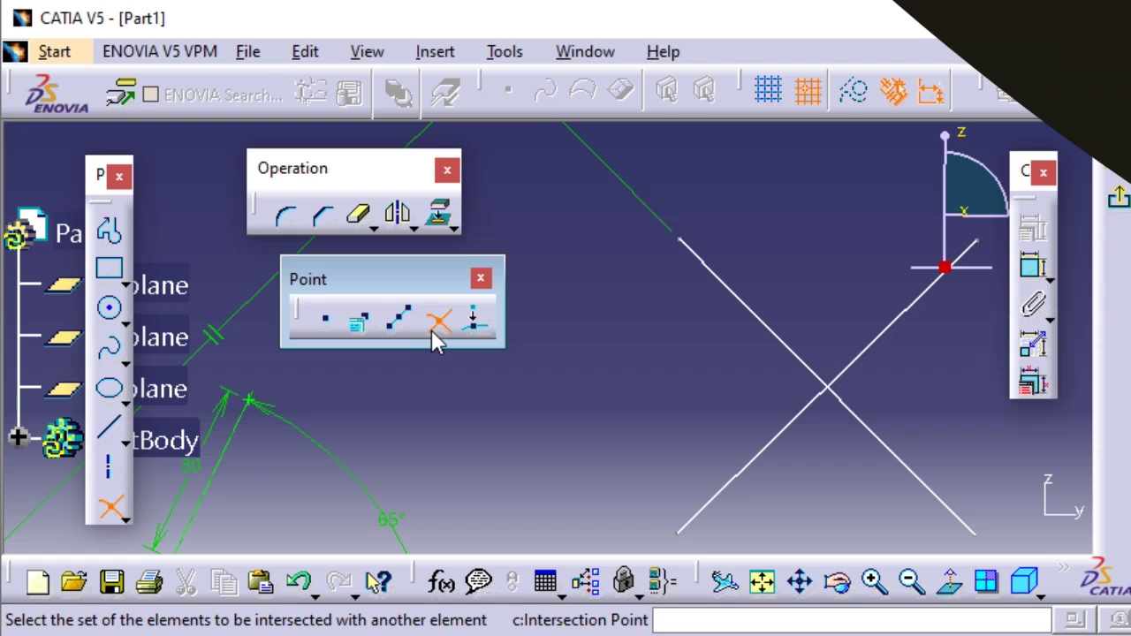
click(756, 316)
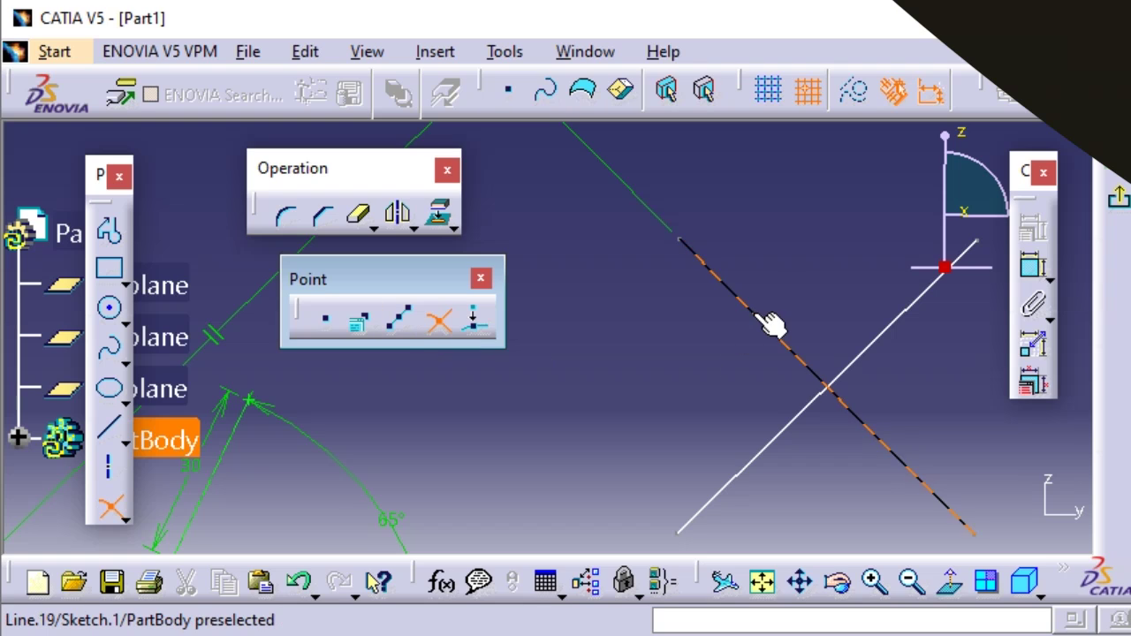
click(886, 349)
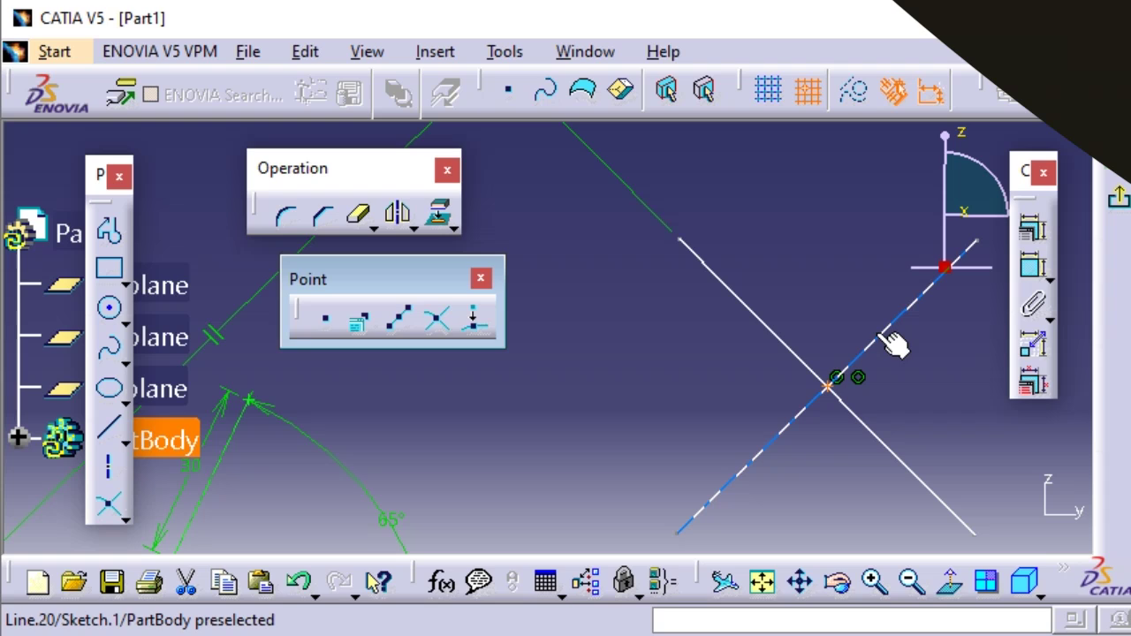
click(839, 396)
click(823, 462)
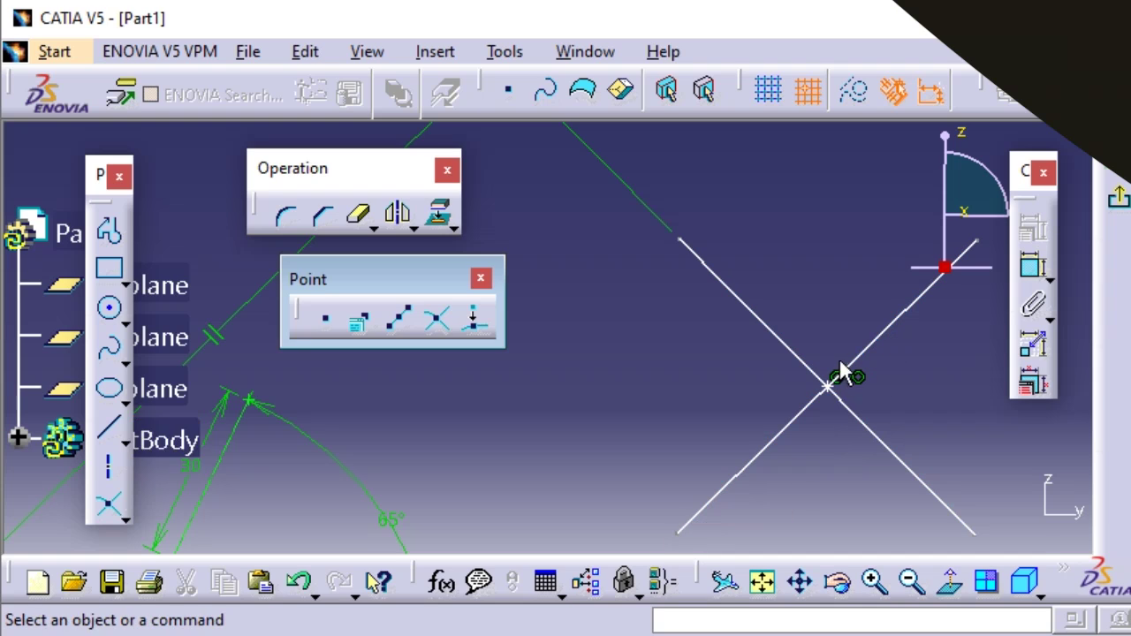
- Move the intersection point a short way down and left along the rising diagonal line to test its coincidence constraints
click(828, 385)
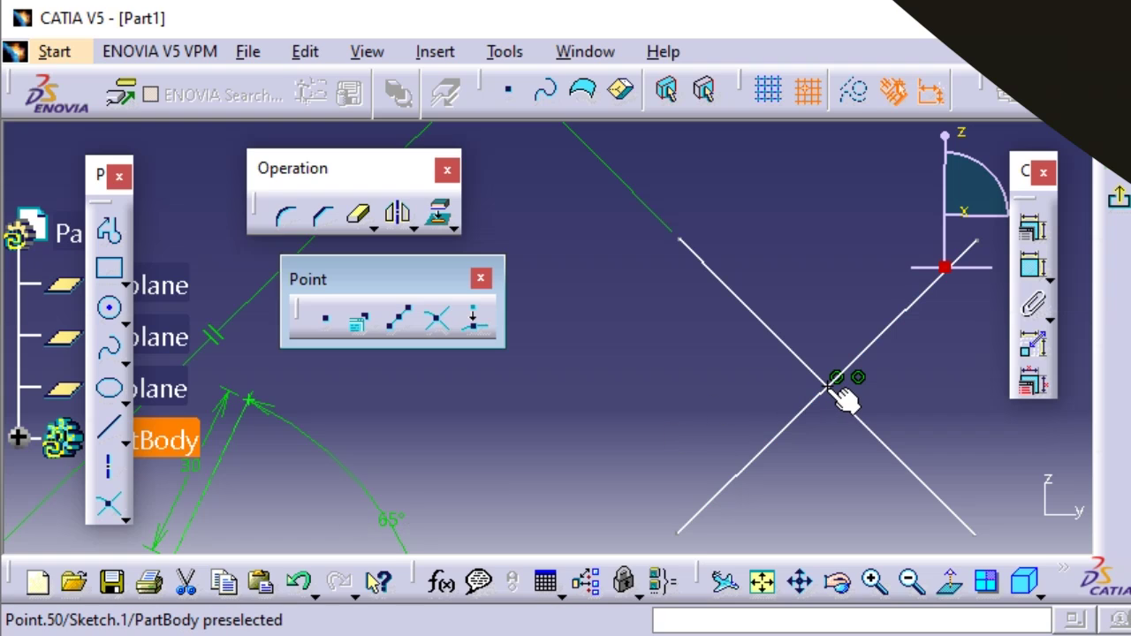
drag(830, 391, 795, 417)
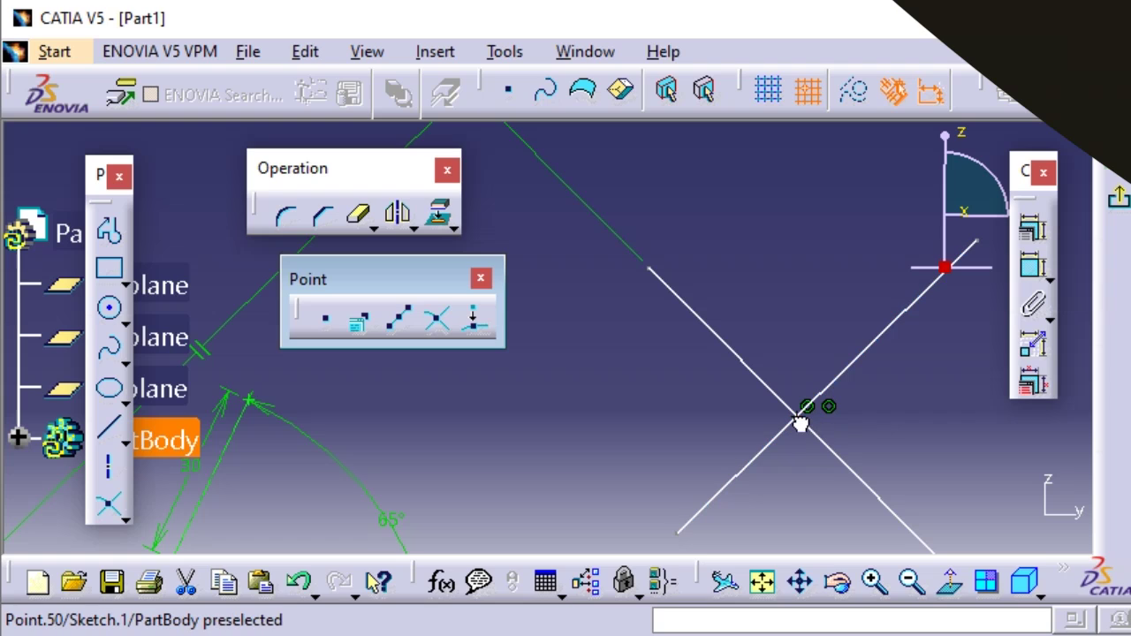
click(804, 422)
mouse_move(809, 424)
mouse_down()
mouse_move(646, 445)
mouse_move(762, 408)
mouse_move(802, 404)
mouse_move(811, 423)
mouse_up()
click(811, 422)
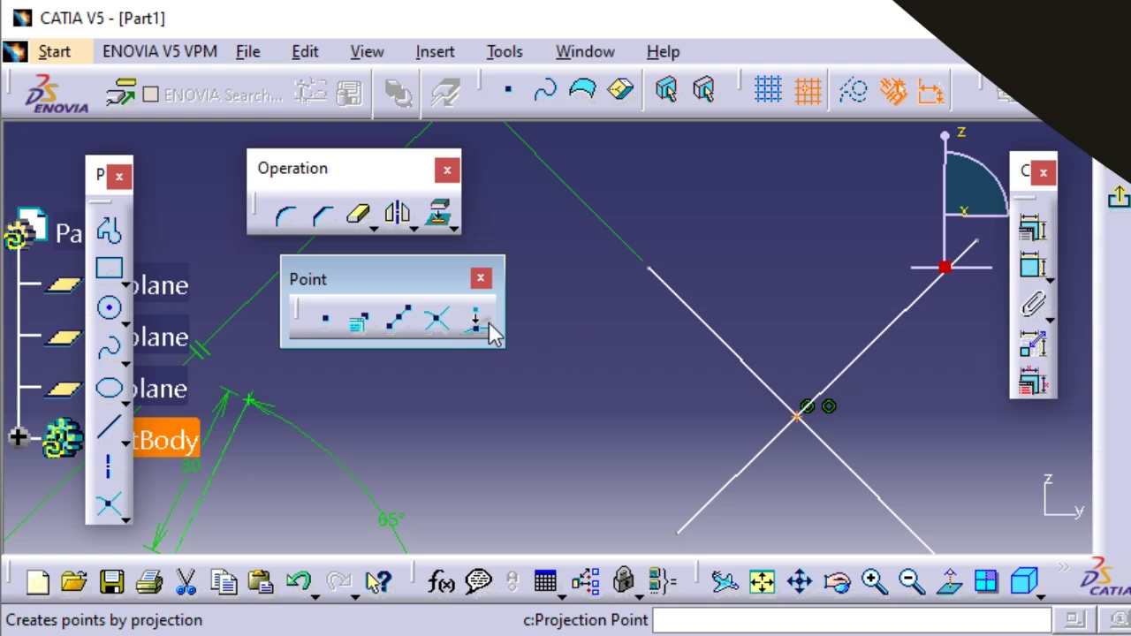
click(795, 412)
- Select all of the sketch's points, lines and dimensions and delete them
mouse_move(892, 390)
middle_down()
mouse_move(796, 358)
mouse_move(769, 444)
mouse_move(780, 353)
mouse_move(807, 396)
mouse_move(740, 395)
mouse_move(808, 330)
mouse_move(808, 295)
mouse_move(815, 404)
middle_up()
middle_drag(752, 288, 837, 308)
mouse_move(898, 216)
mouse_down()
mouse_move(855, 506)
mouse_move(449, 542)
mouse_up()
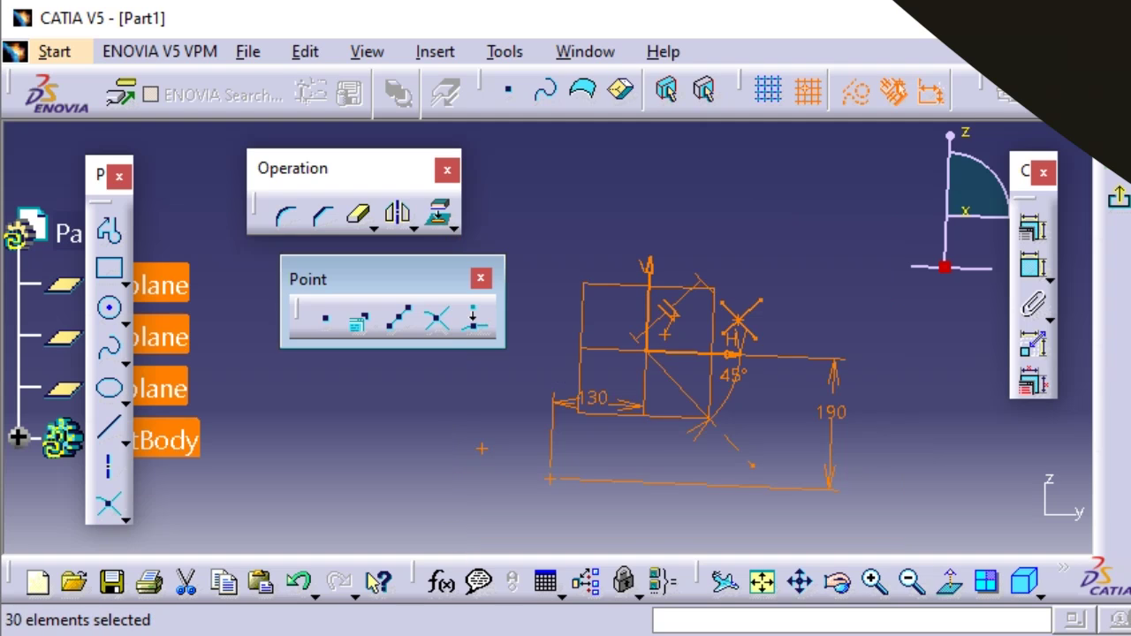
key(Delete)
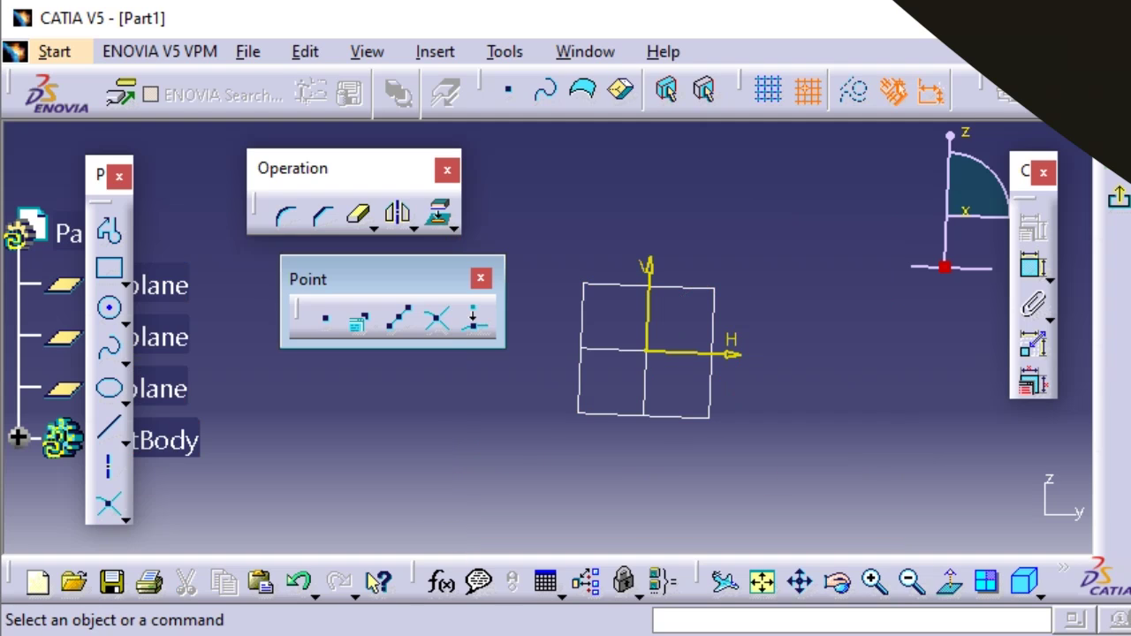
- Realign the view normal to the sketch plane and window-select the area around the origin to check for leftover geometry
mouse_move(730, 265)
middle_down()
mouse_move(745, 291)
mouse_move(750, 229)
mouse_move(681, 295)
mouse_move(743, 297)
mouse_move(762, 283)
mouse_move(712, 268)
mouse_move(699, 313)
mouse_move(726, 310)
mouse_move(695, 252)
middle_up()
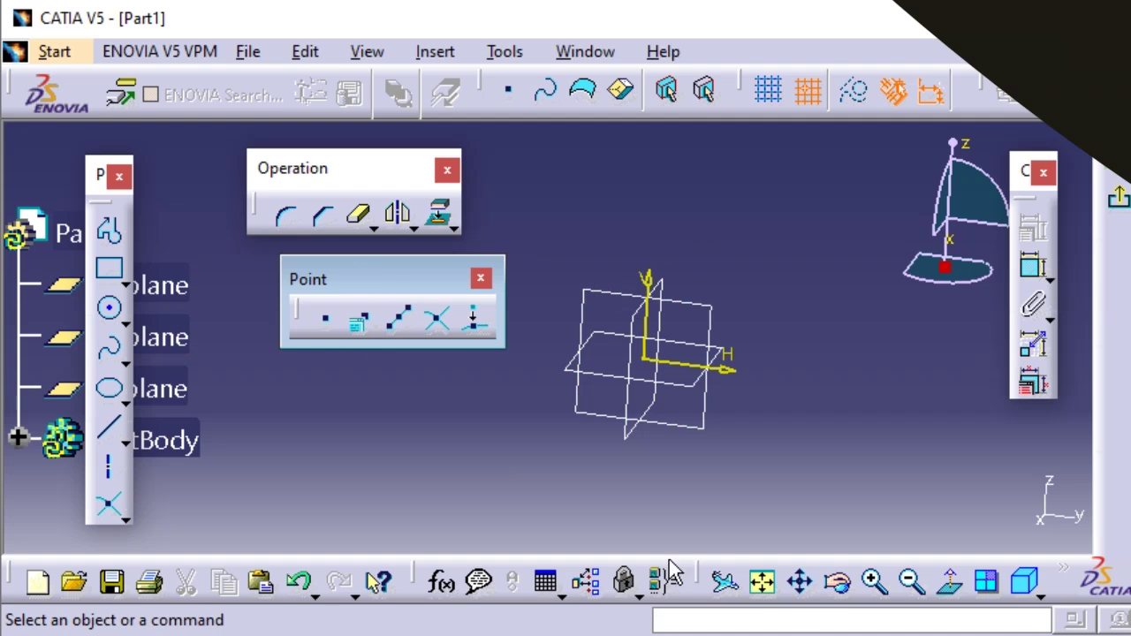
click(939, 582)
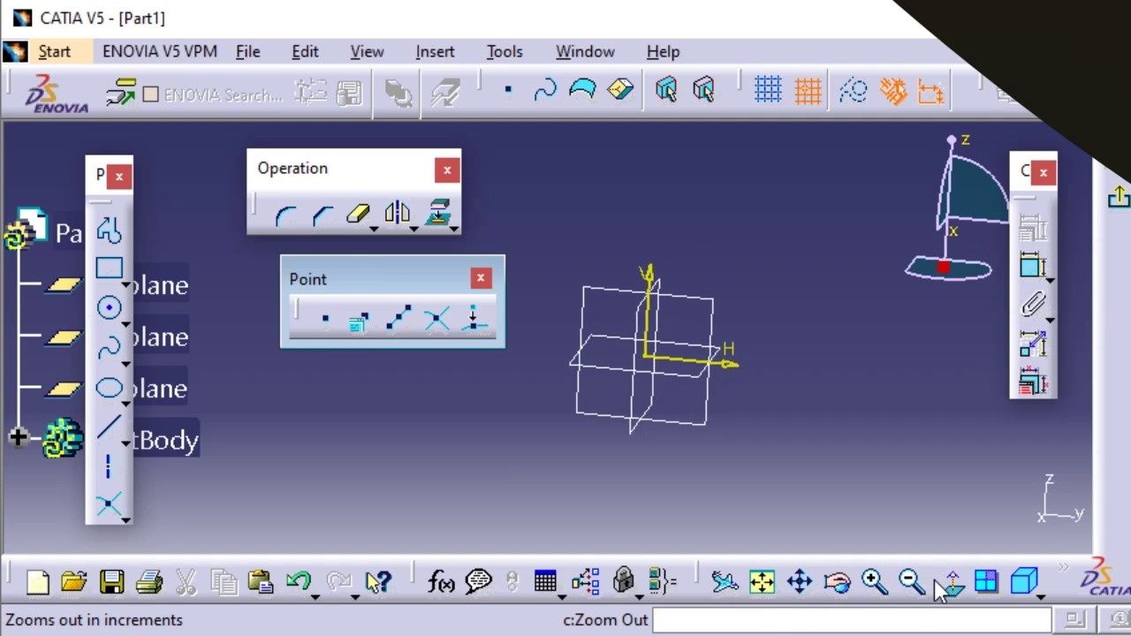
drag(745, 203, 554, 446)
mouse_move(548, 195)
mouse_down()
mouse_move(598, 285)
mouse_move(760, 478)
mouse_up()
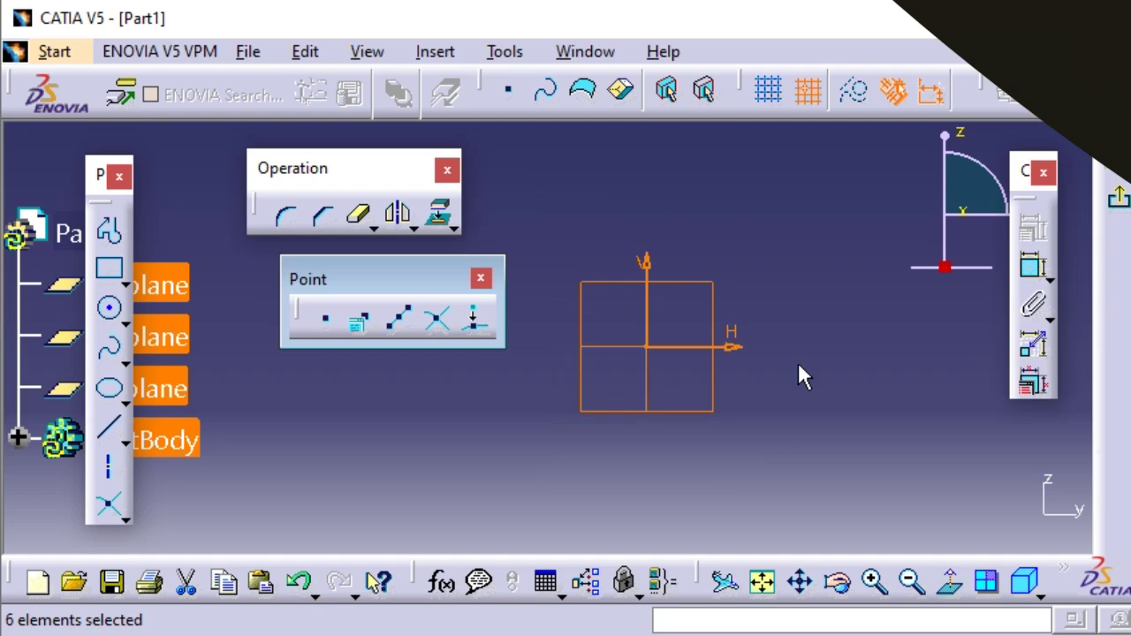
click(778, 338)
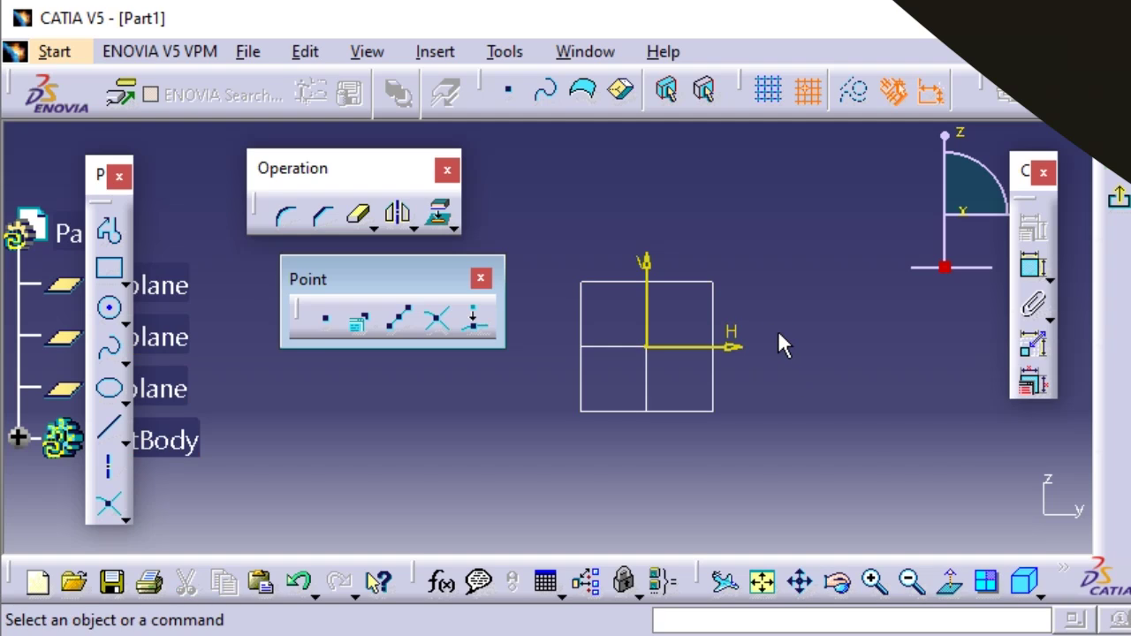